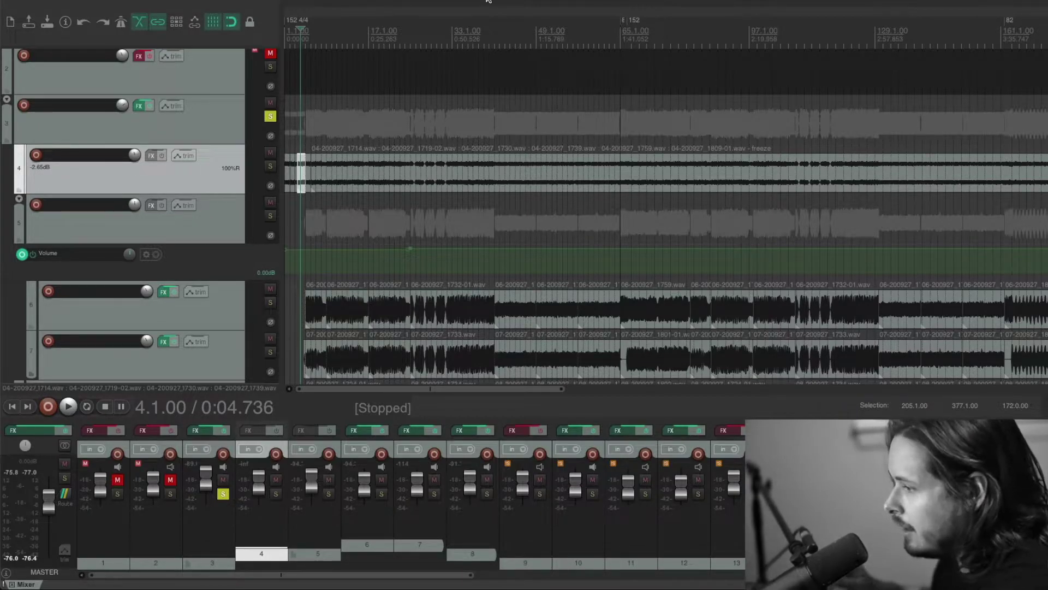
# - Turn off solo on track 3 and play back the mix
pyautogui.click(270, 117)
pyautogui.press('space')
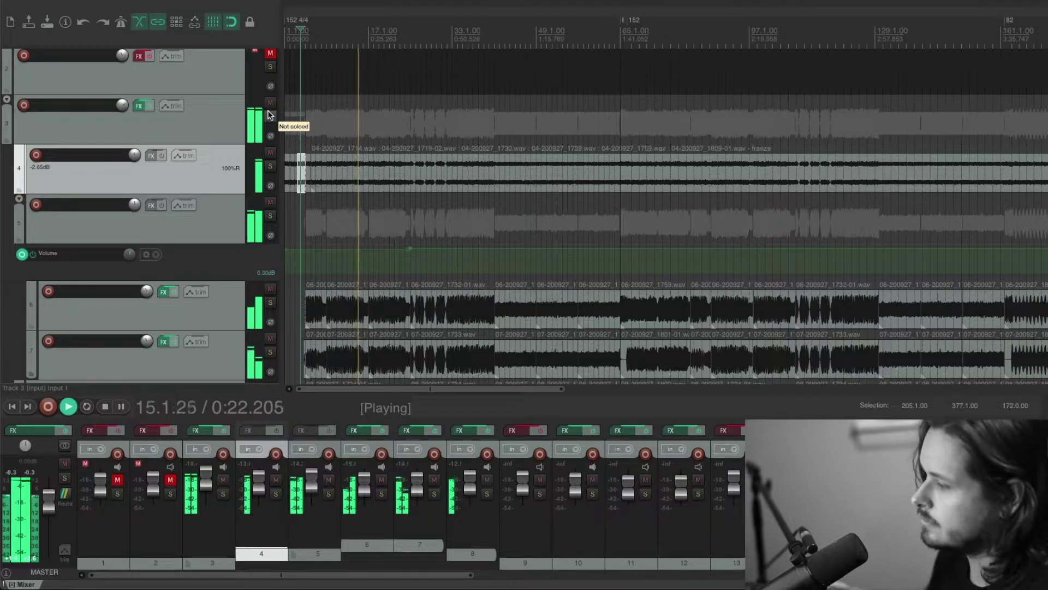
pyautogui.click(350, 297)
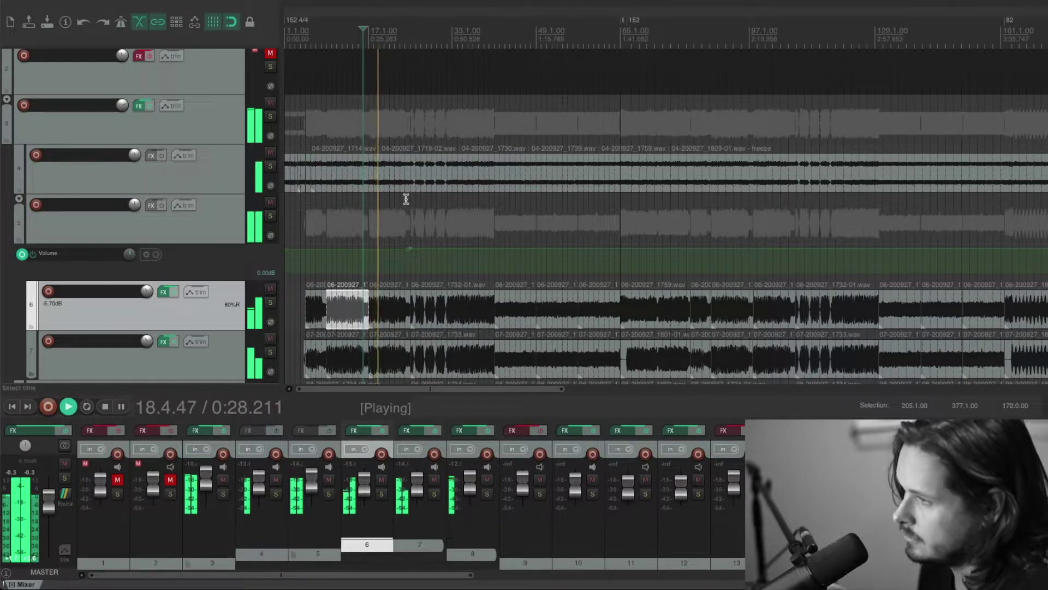
pyautogui.press('space')
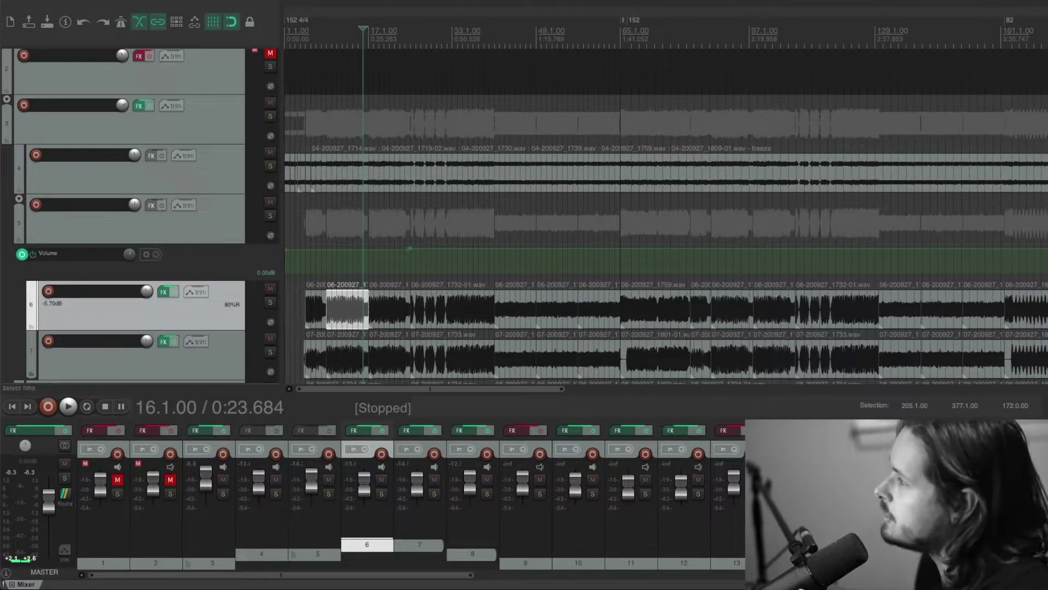
# - Move the edit cursor to 5.1.00 and open track 8's effects chain, keeping its window clear of the track controls
pyautogui.scroll(-4, 980, 132)
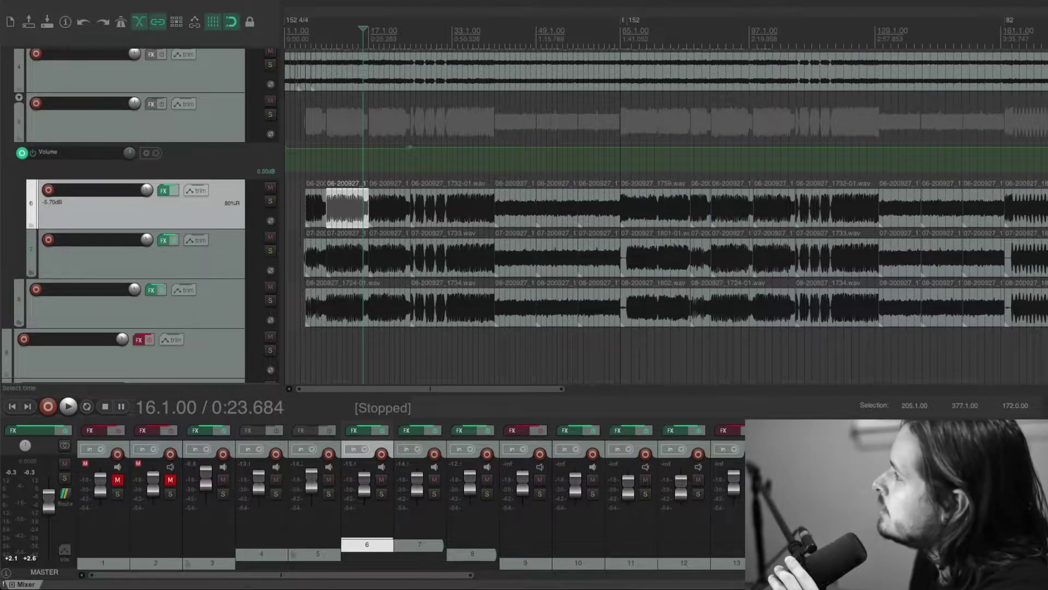
pyautogui.scroll(3, 133, 374)
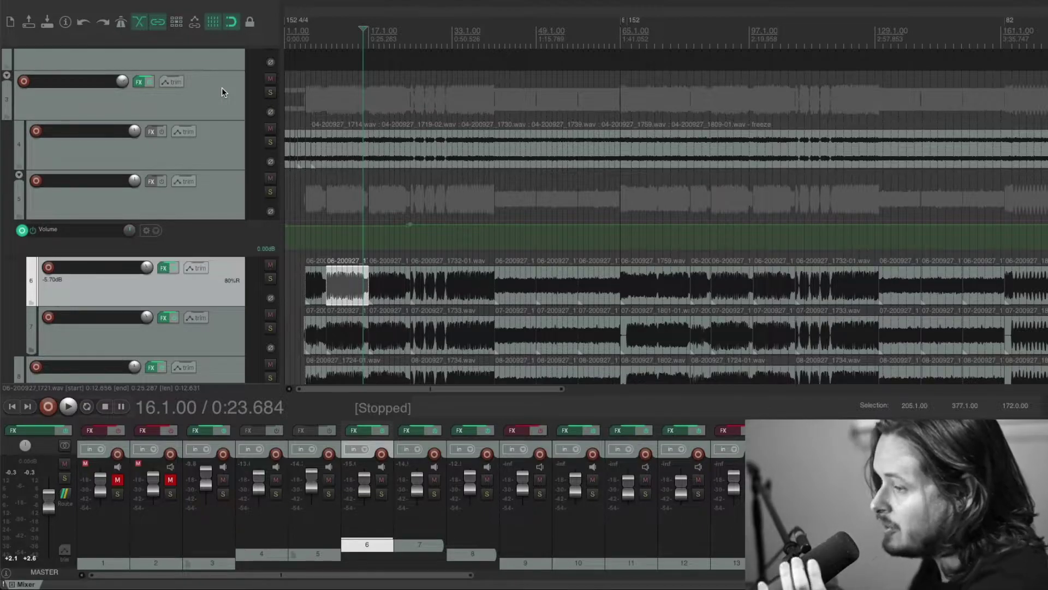
pyautogui.click(304, 151)
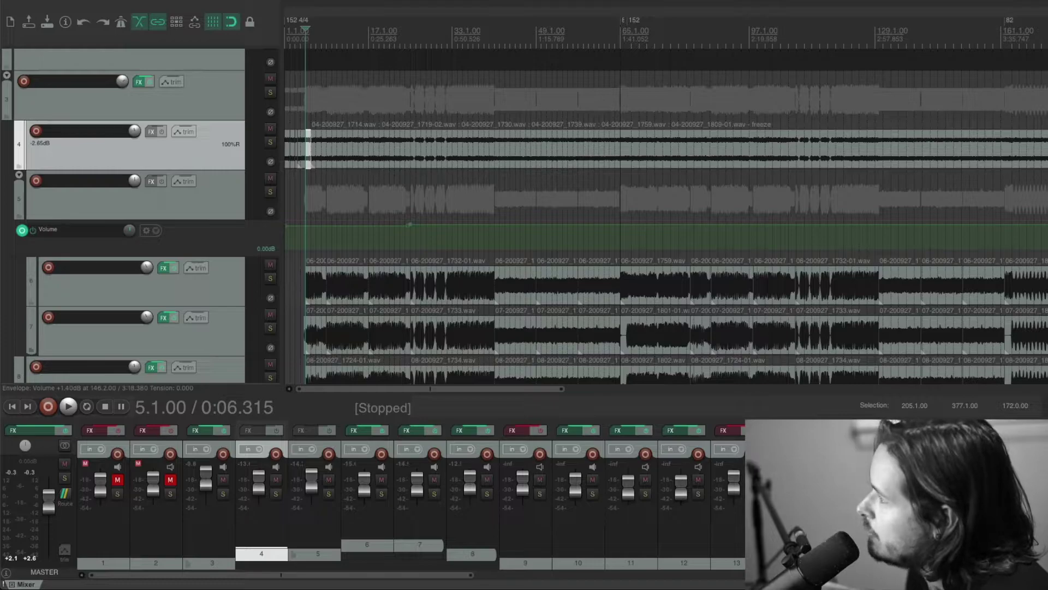
pyautogui.scroll(-3, 631, 166)
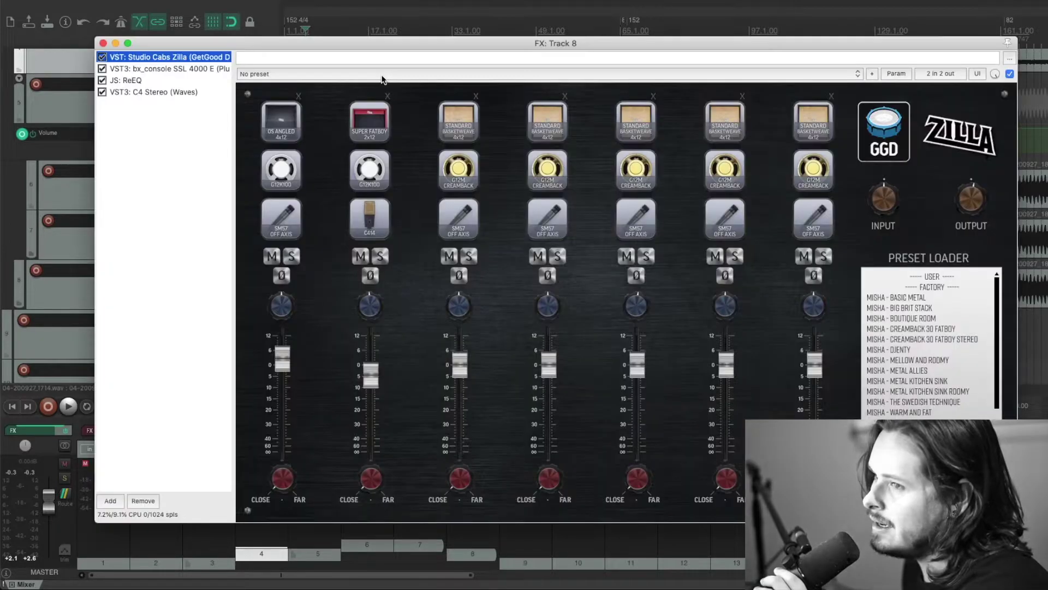
pyautogui.moveTo(189, 42); pyautogui.dragTo(196, 28)
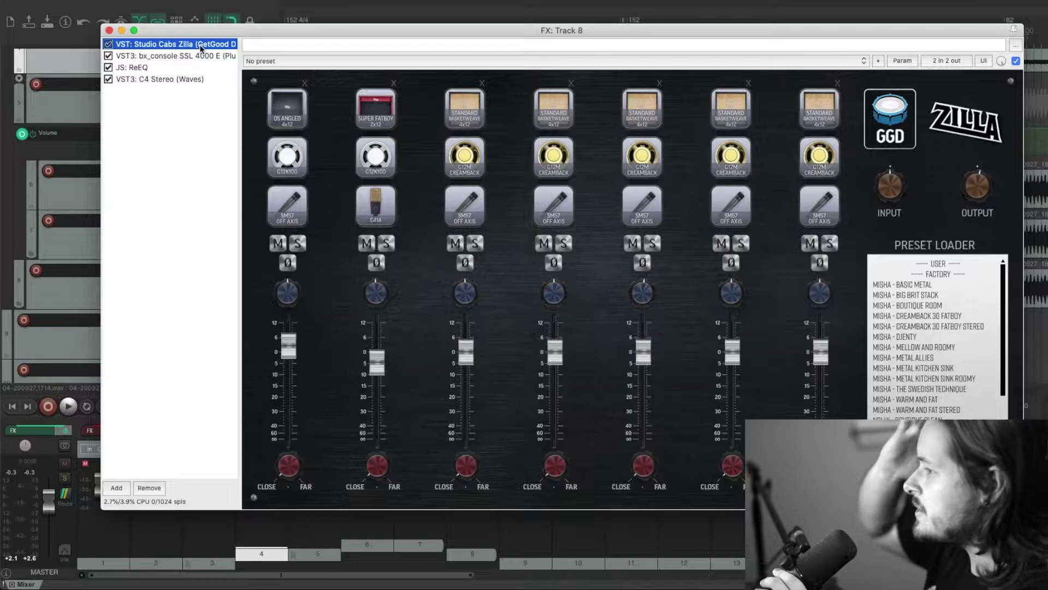
pyautogui.click(201, 46)
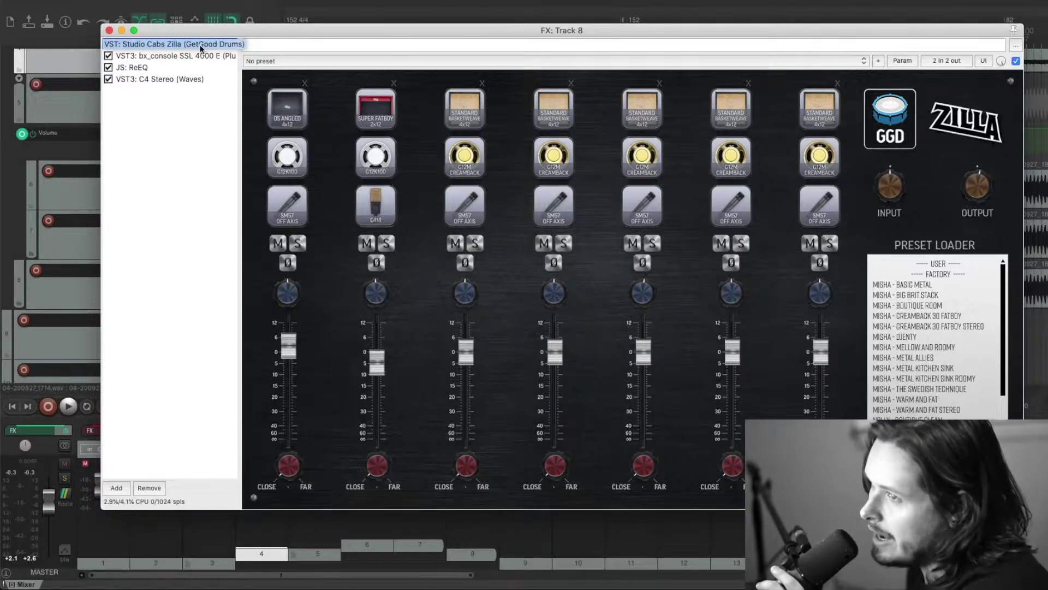
pyautogui.press('Return')
pyautogui.moveTo(184, 34); pyautogui.dragTo(398, 17)
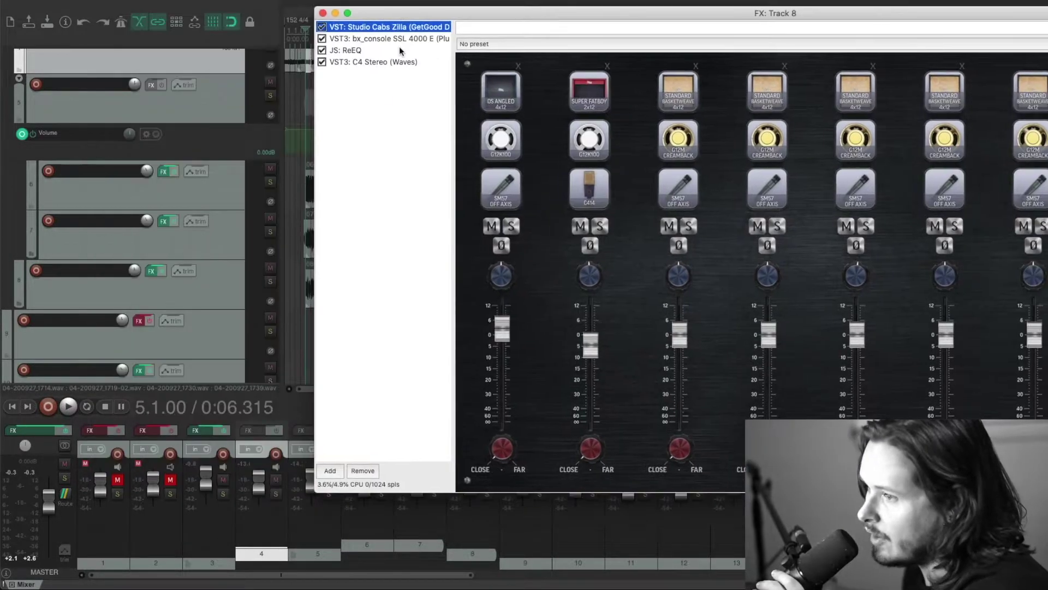
# - Bypass track 8's effects chain, solo the track and play its unprocessed signal from 5.1.00
pyautogui.click(169, 272)
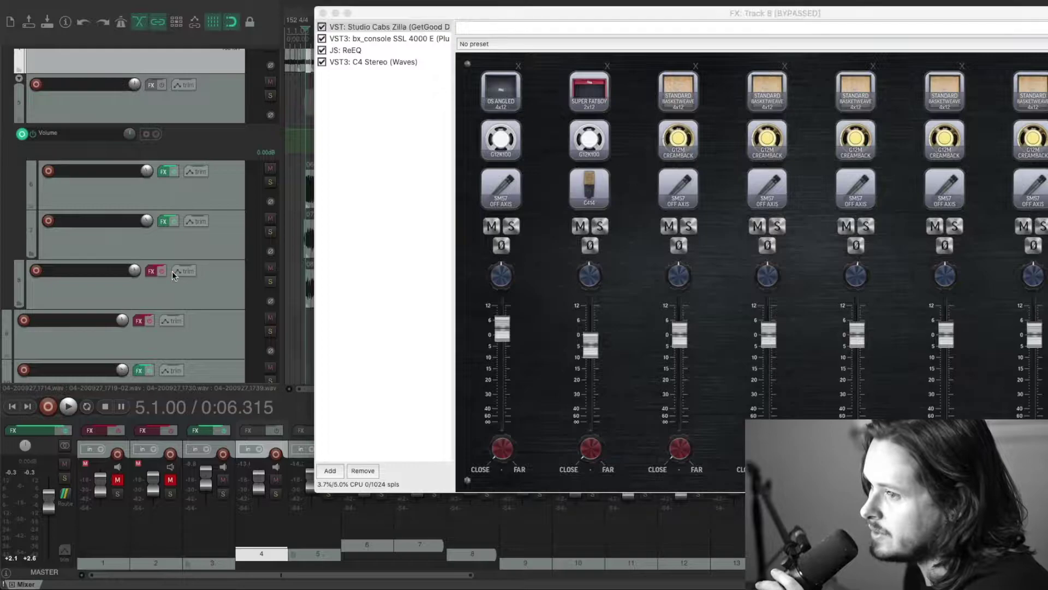
pyautogui.click(270, 281)
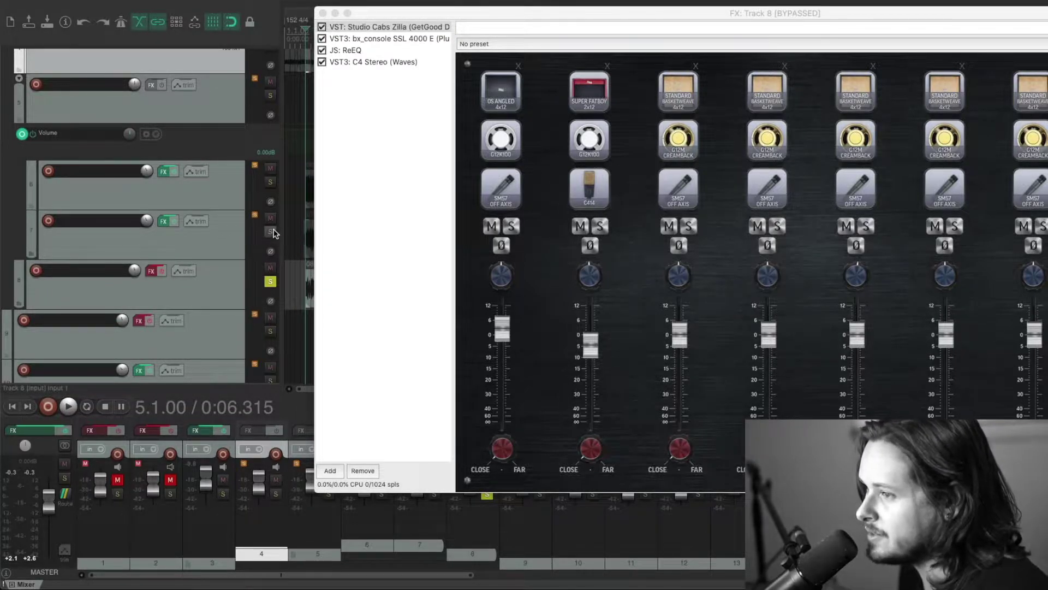
pyautogui.press('space')
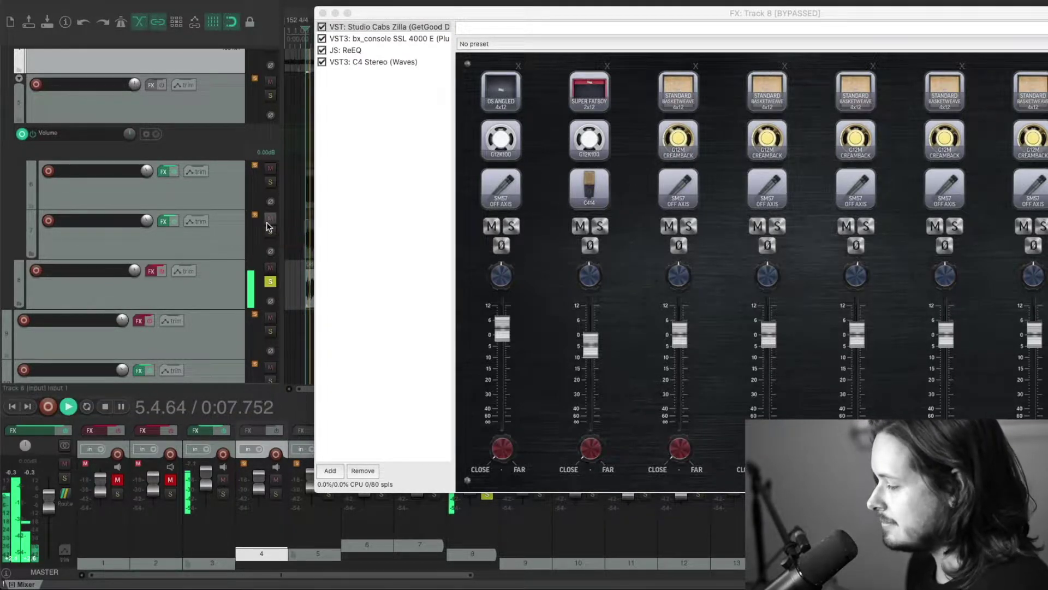
pyautogui.press('space')
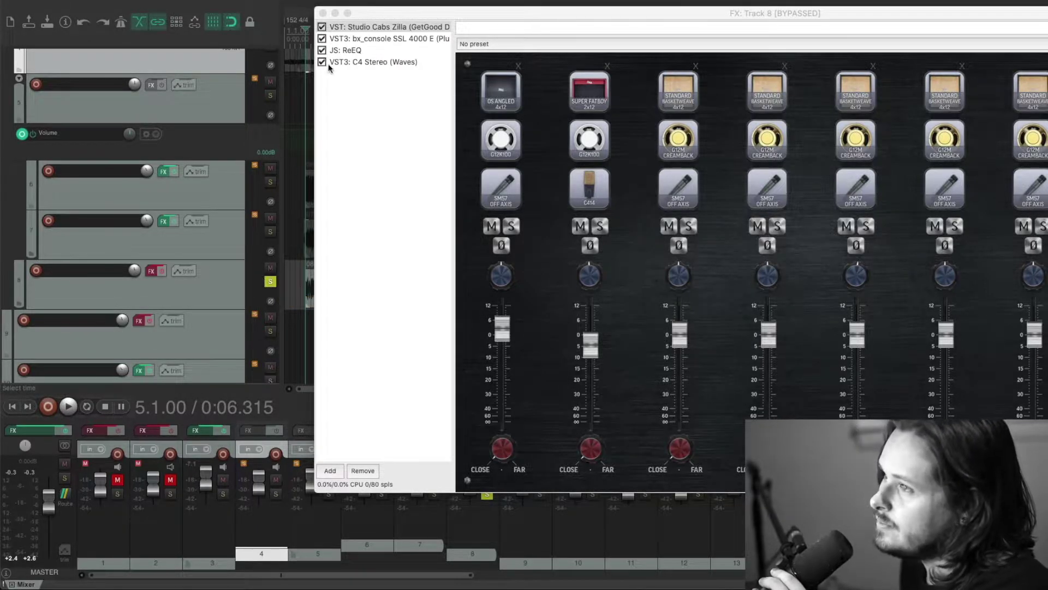
# - Re-enable track 8's effects chain and review the cabinets, microphones and preset list in Studio Cabs Zilla
pyautogui.click(162, 271)
pyautogui.moveTo(535, 16); pyautogui.dragTo(421, 31)
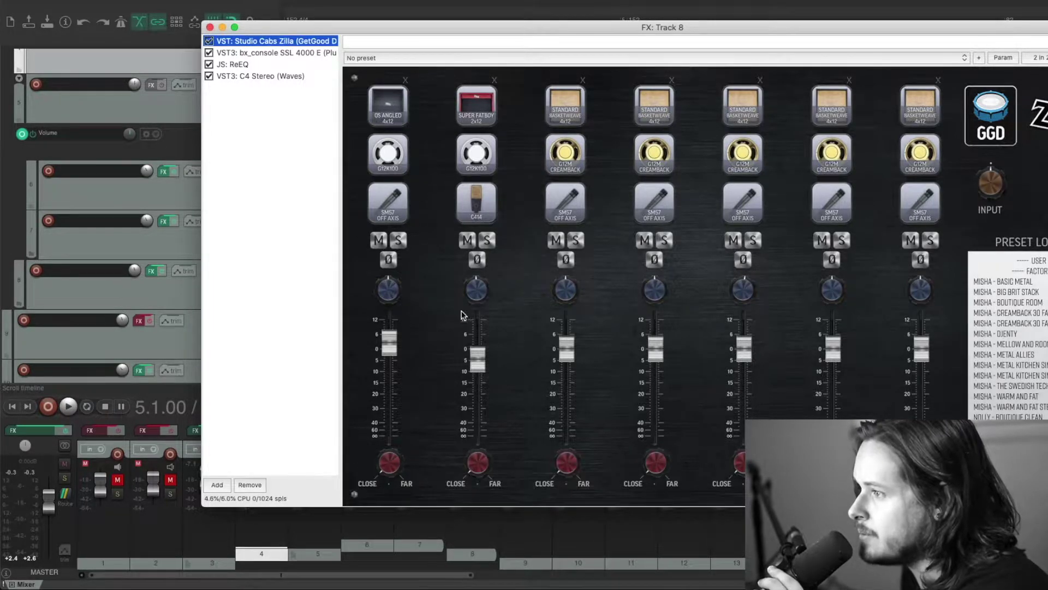
pyautogui.scroll(-3, 1021, 327)
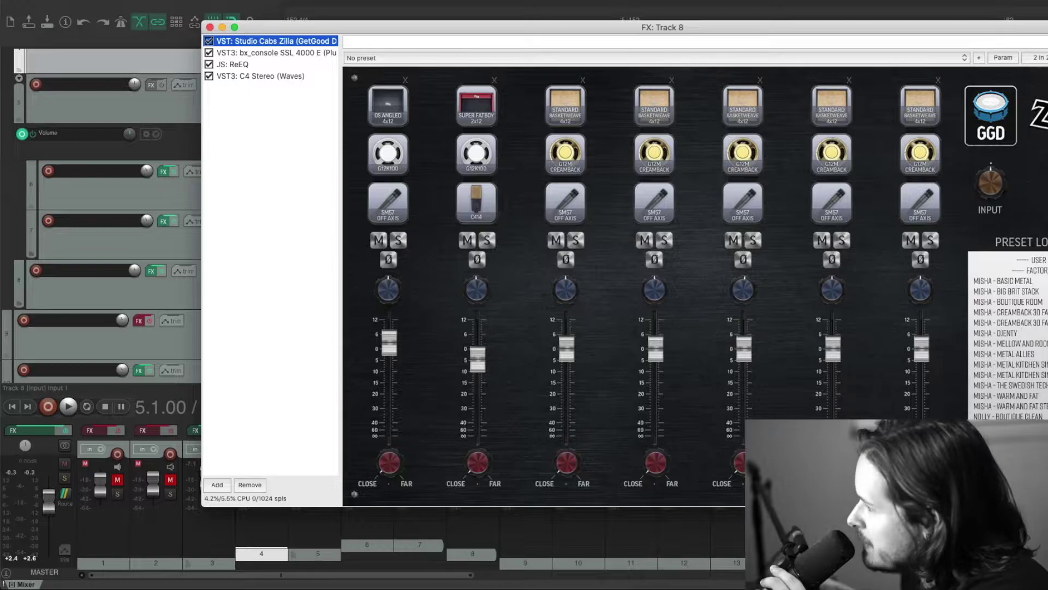
pyautogui.scroll(2, 1007, 336)
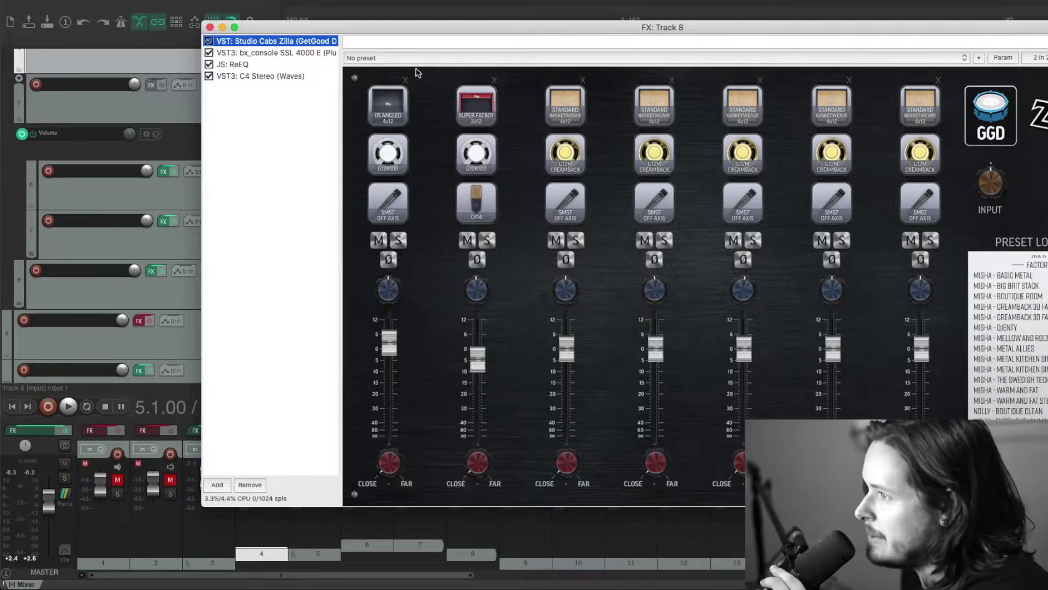
# - Open bx_console SSL 4000 E in track 8's chain and examine its high-pass and low-pass filter settings
pyautogui.click(254, 53)
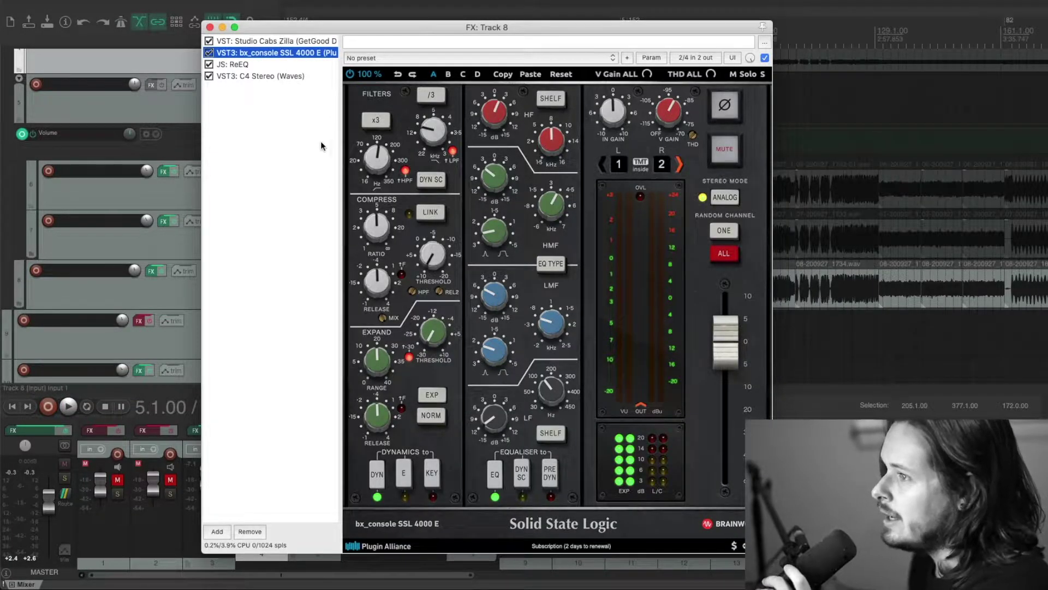
pyautogui.click(371, 159)
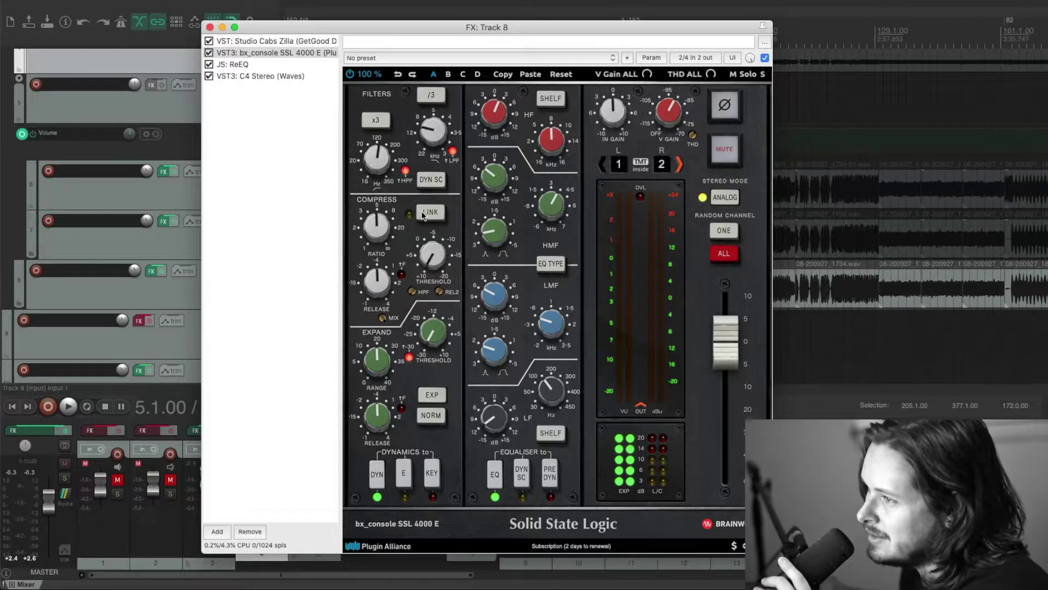
pyautogui.moveTo(370, 159); pyautogui.dragTo(372, 164)
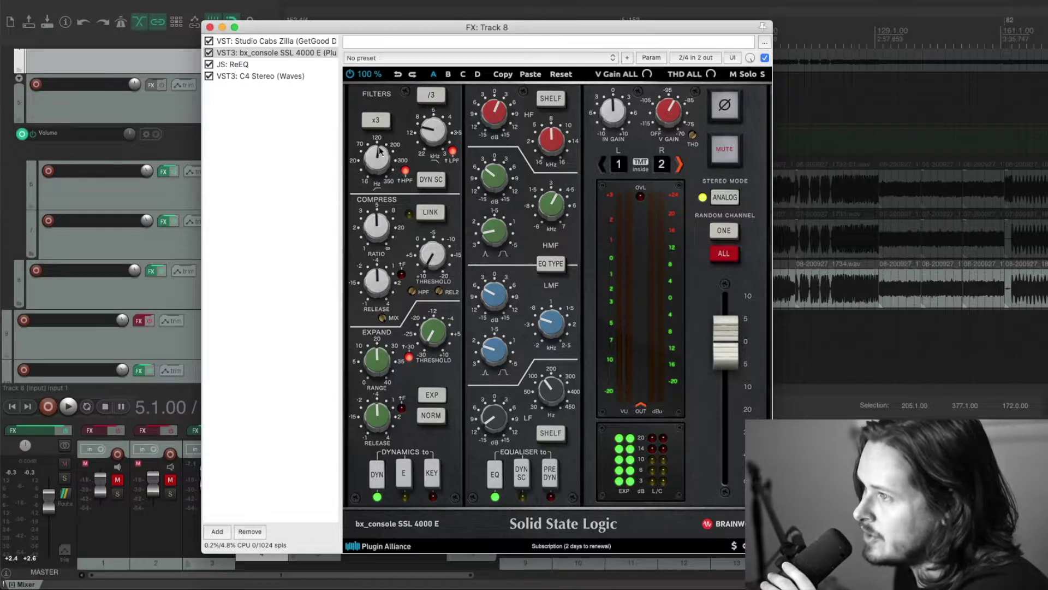
pyautogui.moveTo(425, 141)
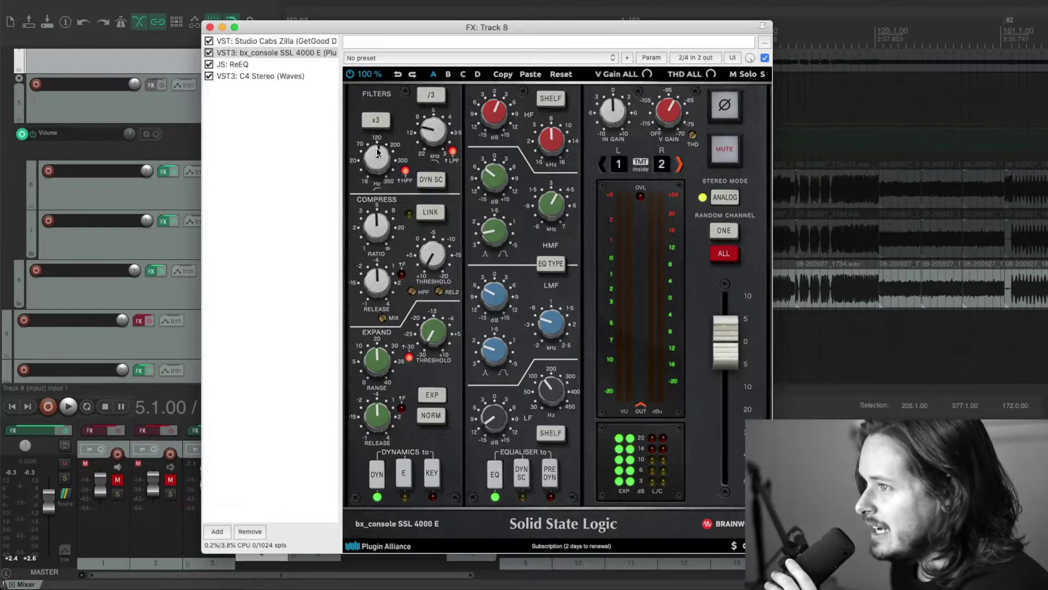
# - Play soloed track 8 while sweeping the SSL console's high-pass filter, returning the filter to its original setting
pyautogui.moveTo(275, 30); pyautogui.dragTo(425, 58)
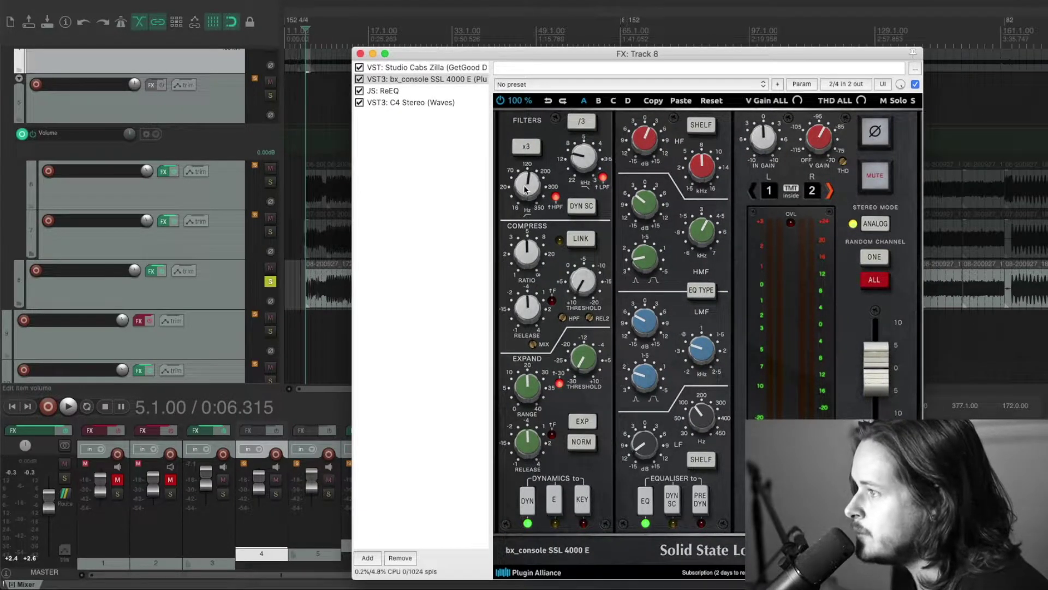
pyautogui.press('space')
pyautogui.moveTo(526, 190)
pyautogui.mouseDown()
pyautogui.moveTo(513, 241)
pyautogui.moveTo(524, 186)
pyautogui.mouseUp()
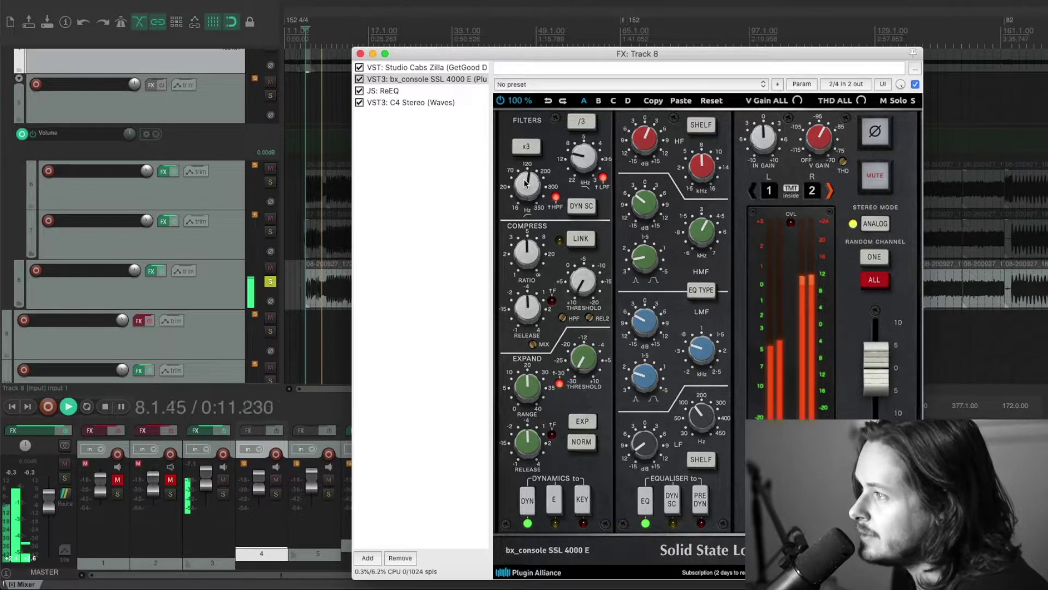
pyautogui.press('space')
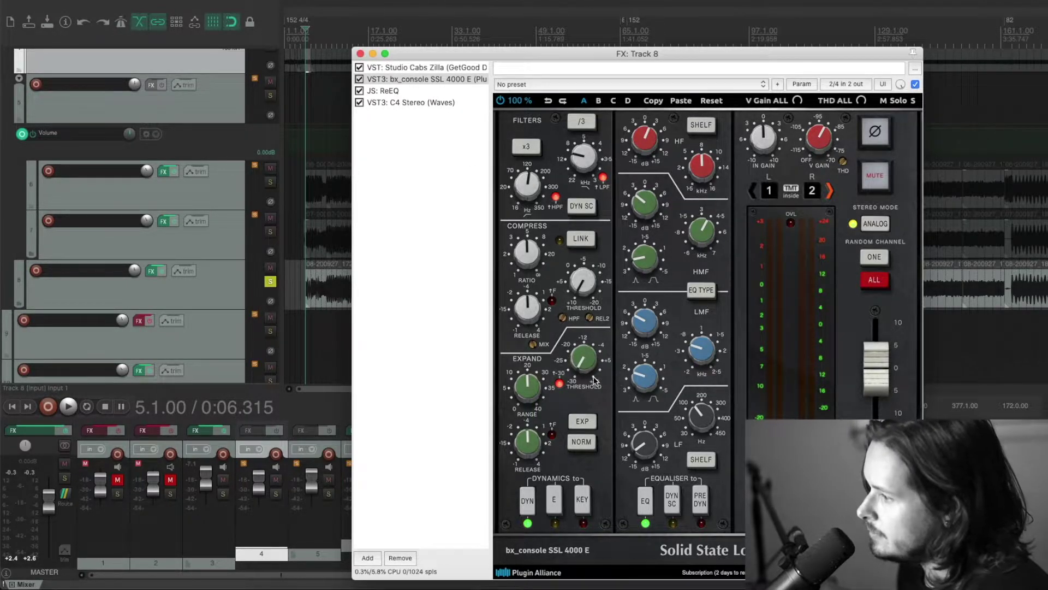
# - Audition the SSL console's HMF gain during playback of track 8, restore it, and check the HMF and LMF band settings
pyautogui.moveTo(649, 148)
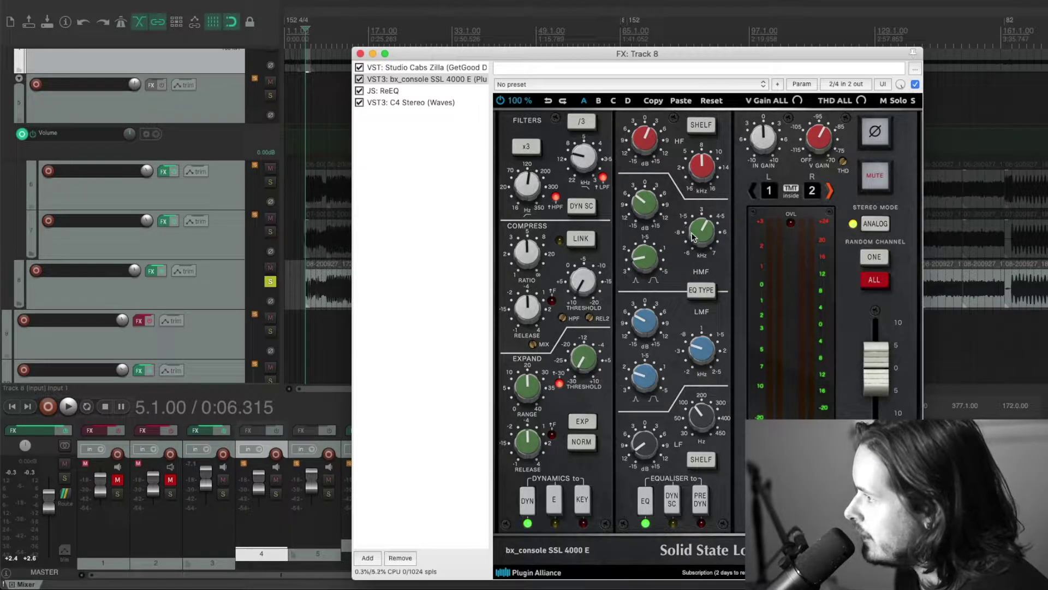
pyautogui.moveTo(708, 241)
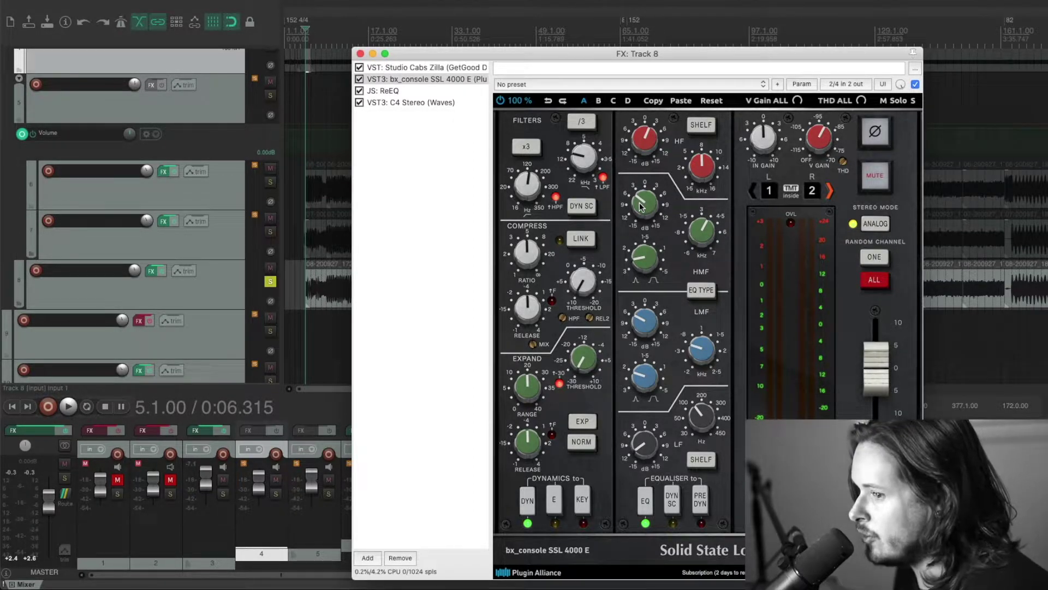
pyautogui.press('space')
pyautogui.moveTo(642, 206)
pyautogui.mouseDown()
pyautogui.moveTo(655, 170)
pyautogui.moveTo(645, 236)
pyautogui.moveTo(642, 212)
pyautogui.mouseUp()
pyautogui.press('space')
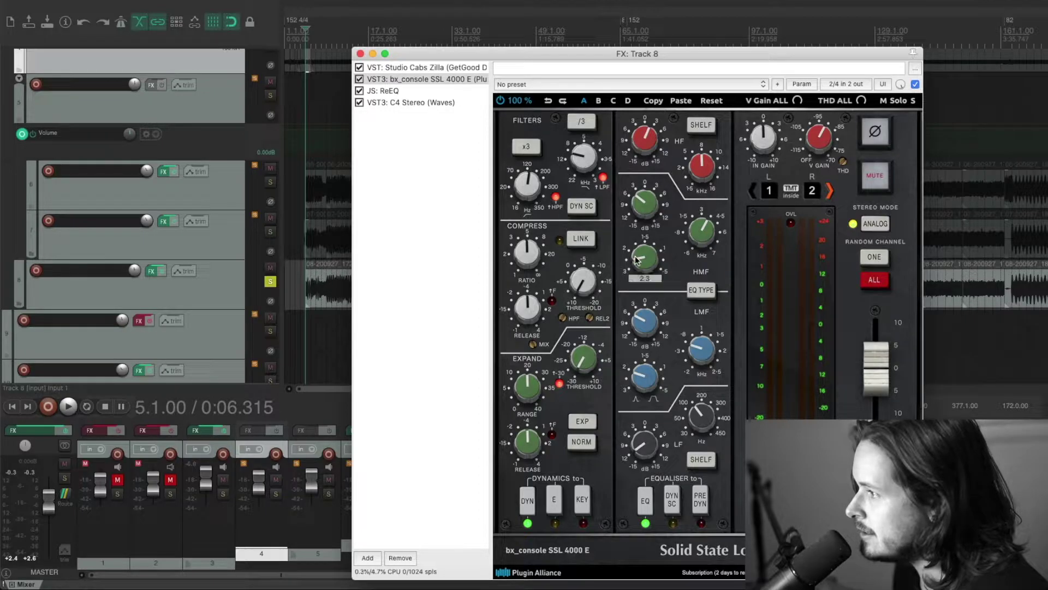
pyautogui.moveTo(643, 326)
pyautogui.moveTo(703, 351)
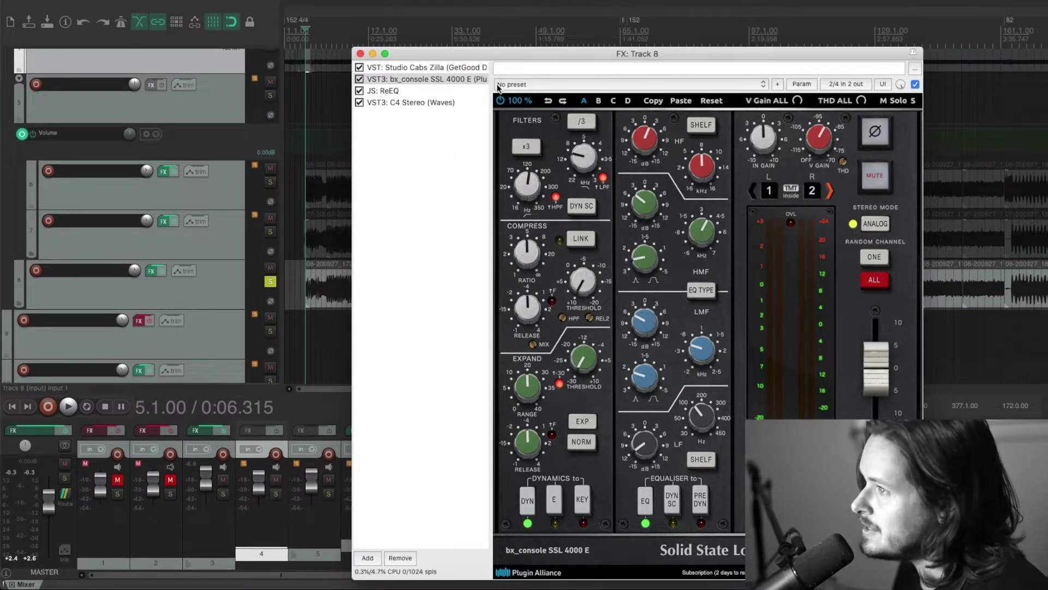
# - Open ReEQ in track 8's chain and inspect the settings of bands 8 and 7
pyautogui.click(381, 92)
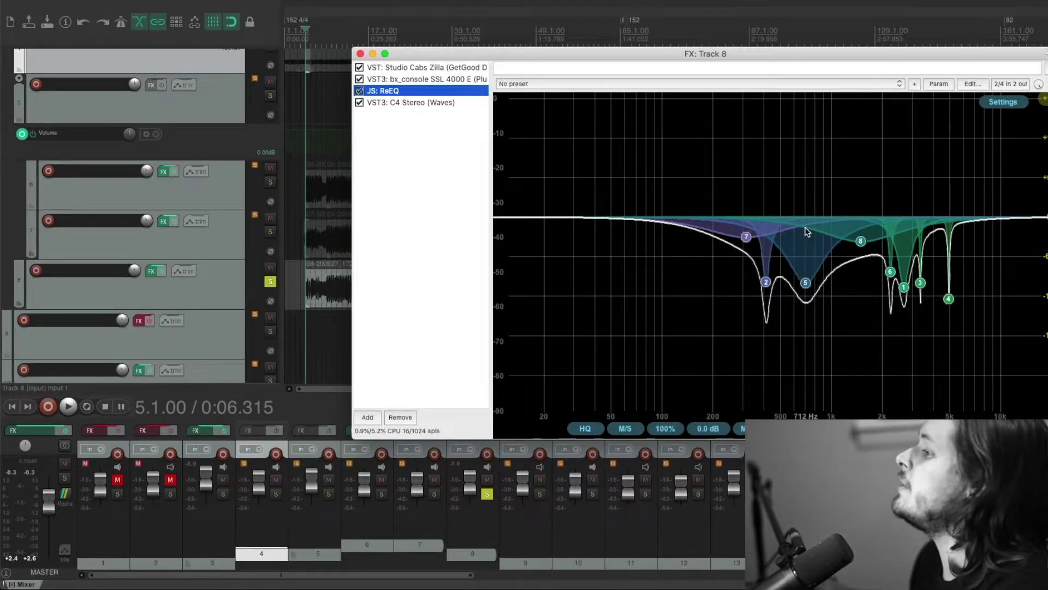
pyautogui.click(859, 240)
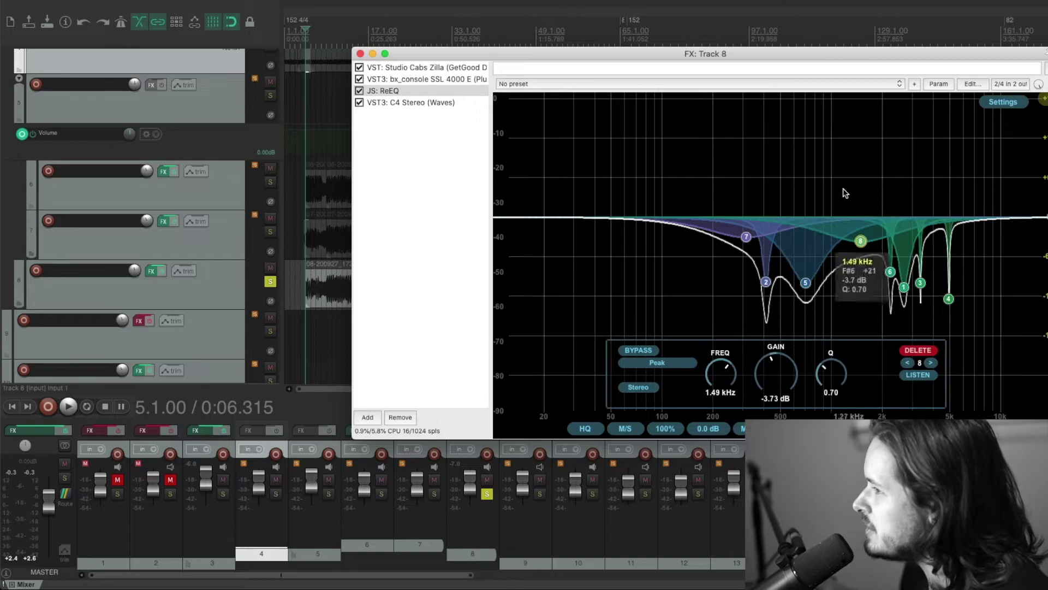
pyautogui.click(747, 237)
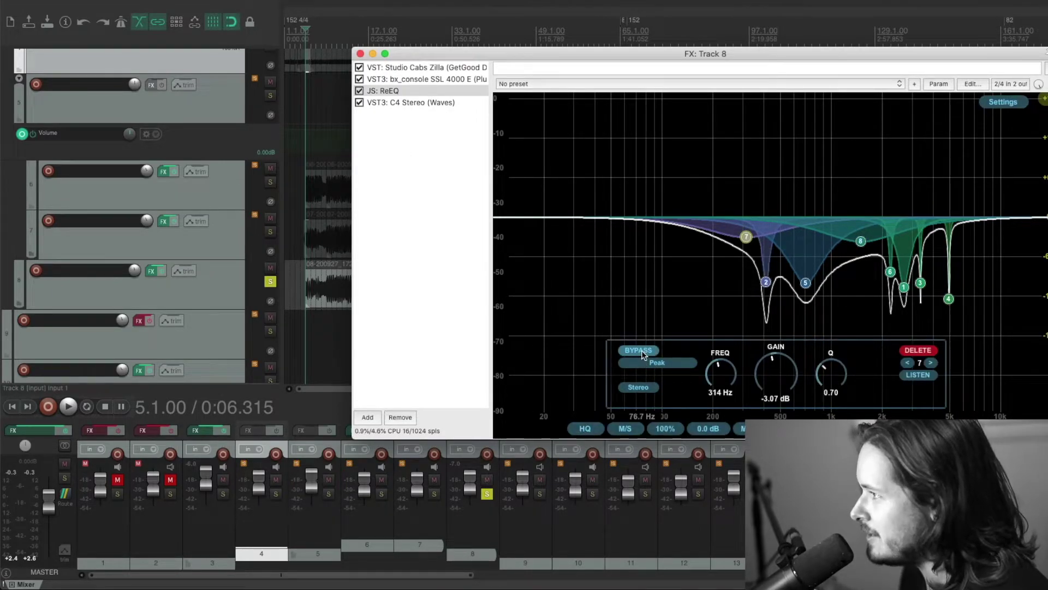
# - Bypass ReEQ band 5 while playing track 8 to hear the sound without that cut
pyautogui.moveTo(803, 285)
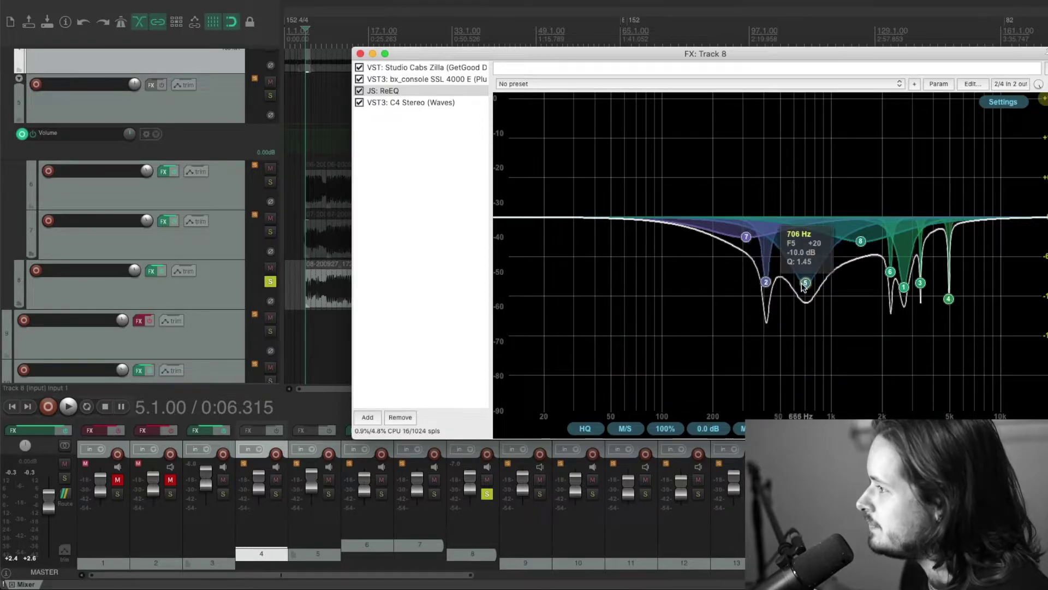
pyautogui.click(804, 285)
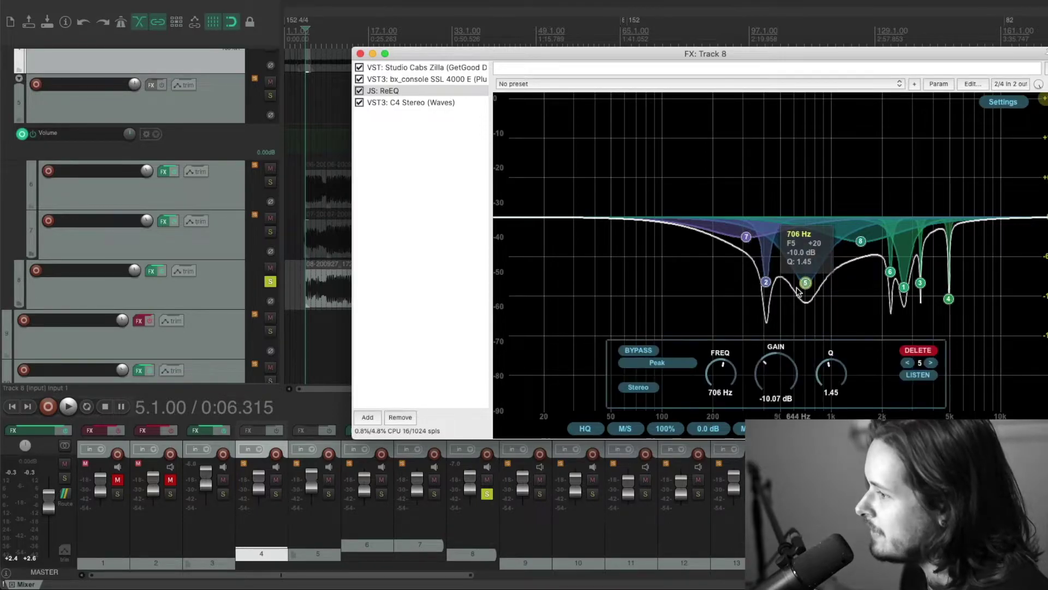
pyautogui.press('space')
pyautogui.click(637, 351)
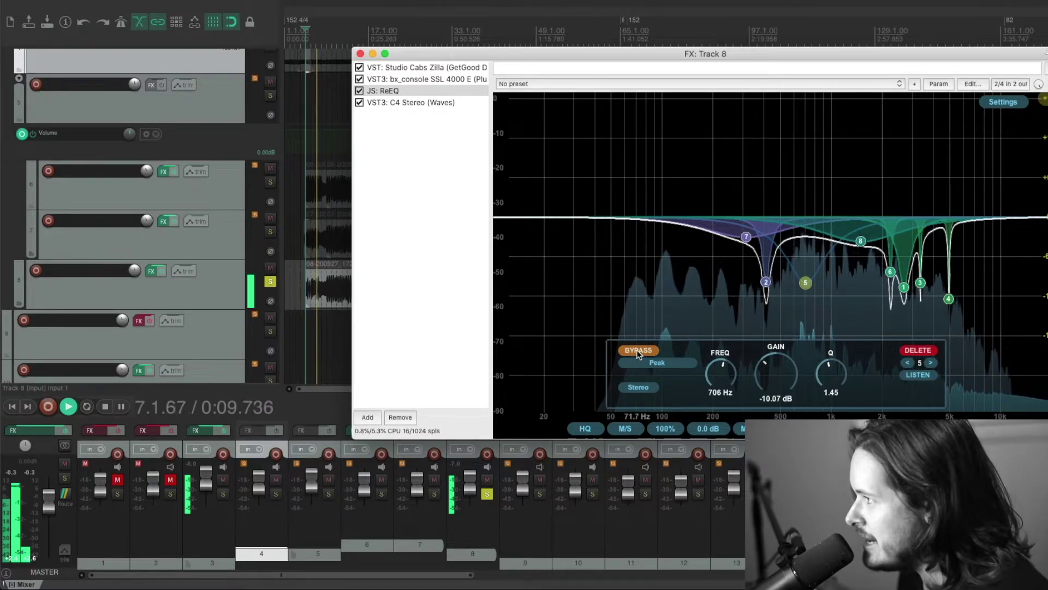
pyautogui.press('space')
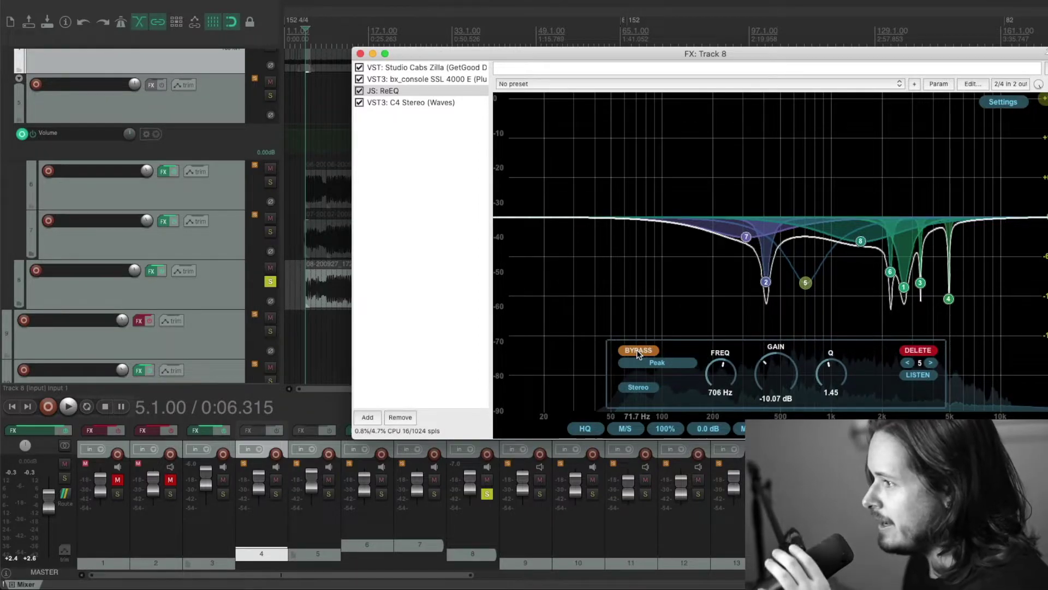
# - Re-enable ReEQ band 5 on track 8 and inspect the settings of bands 4, 3 and 6
pyautogui.click(644, 350)
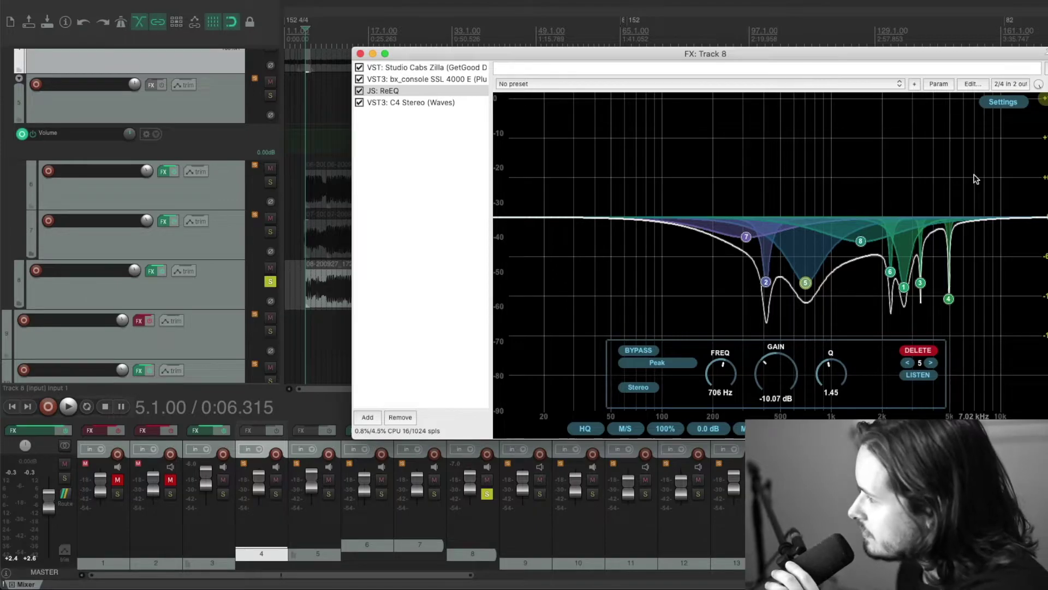
pyautogui.click(949, 302)
pyautogui.click(921, 282)
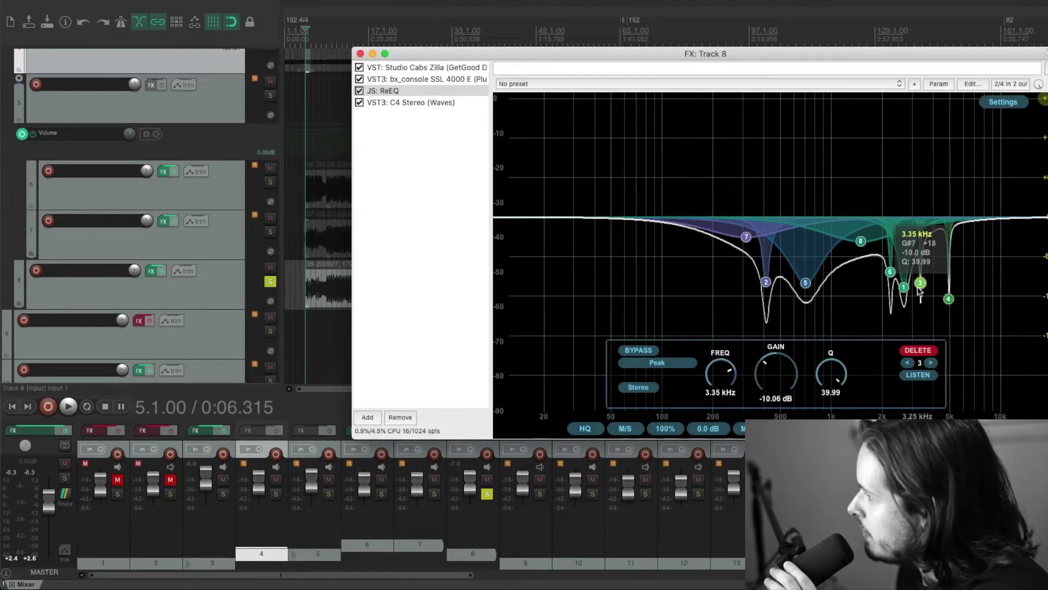
pyautogui.click(890, 271)
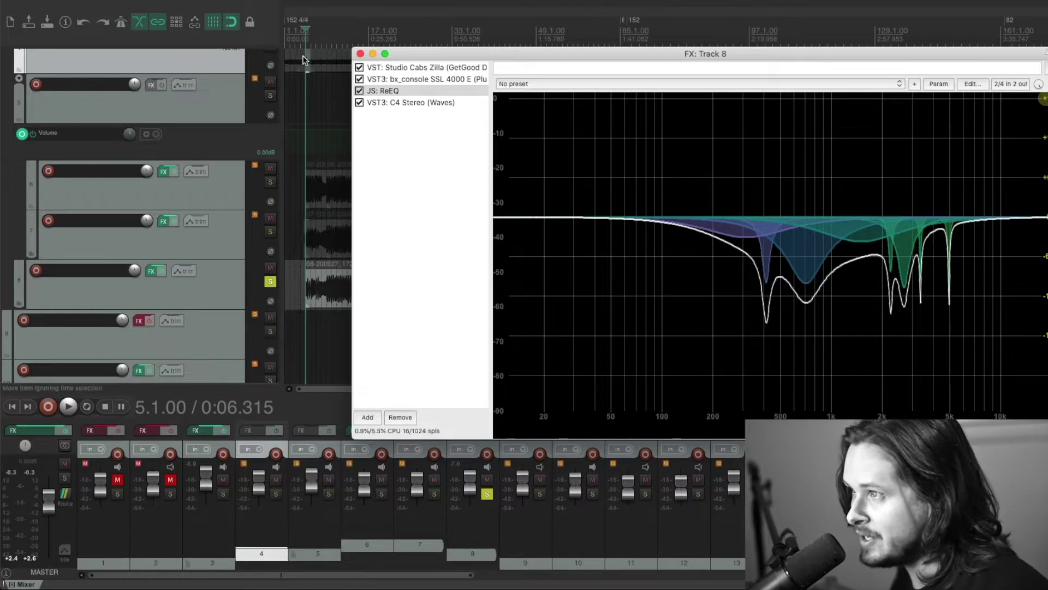
# - View the SSL console in track 8's chain, then return to ReEQ and check bands 5 and 8
pyautogui.click(426, 79)
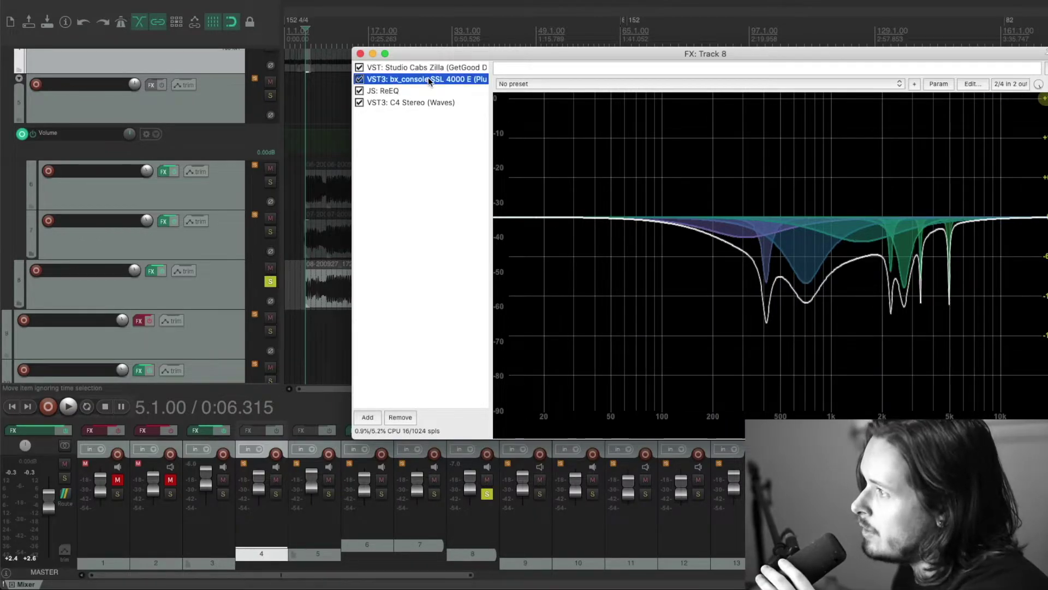
pyautogui.click(528, 182)
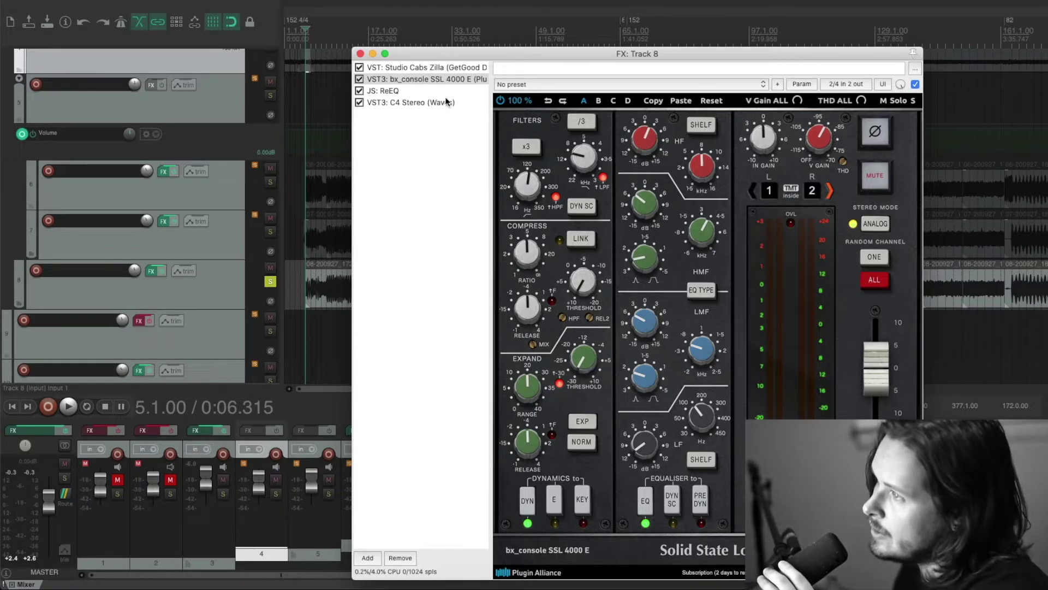
pyautogui.click(388, 89)
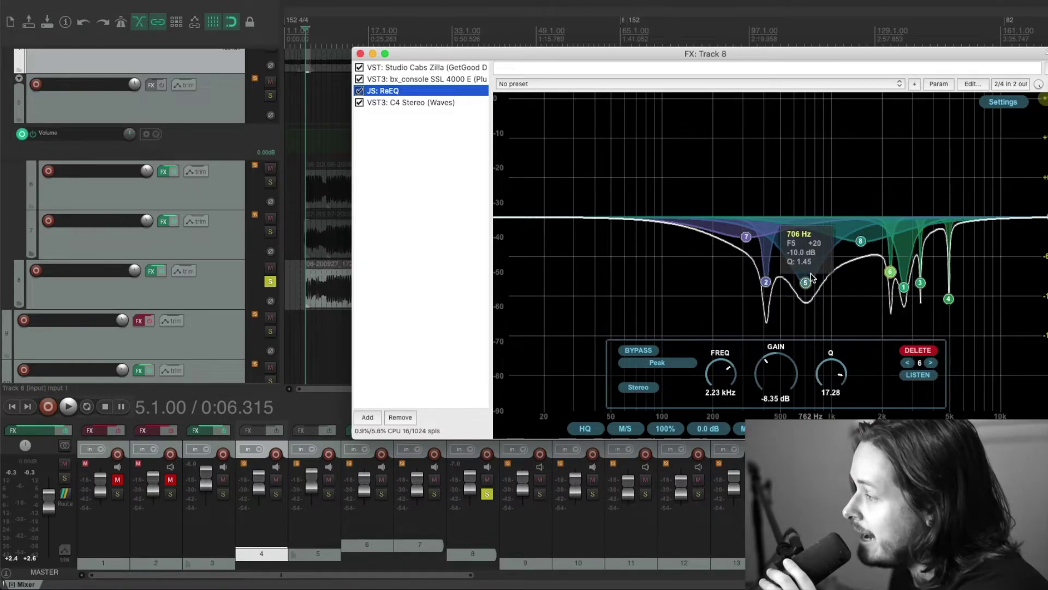
pyautogui.click(781, 223)
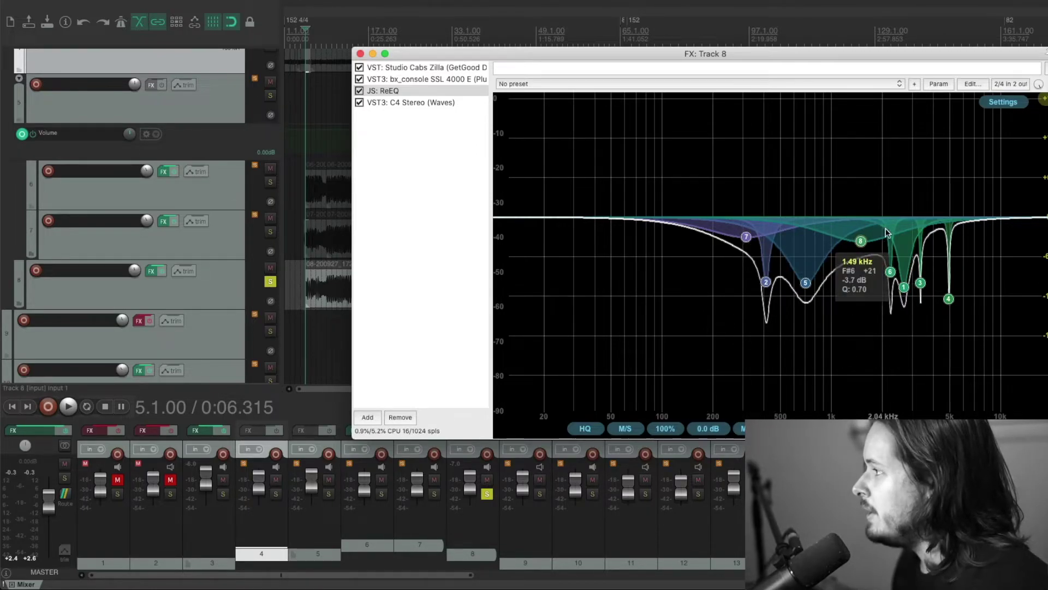
# - Open C4 Stereo in track 8's chain and play the soloed track to watch its low-band compression
pyautogui.click(430, 102)
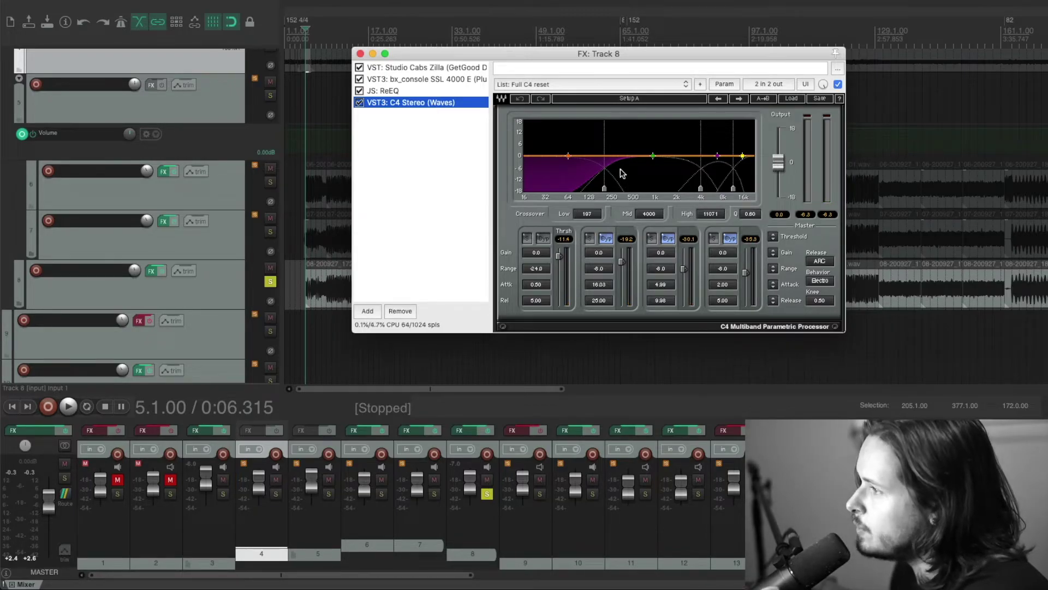
pyautogui.press('space')
pyautogui.press('space')
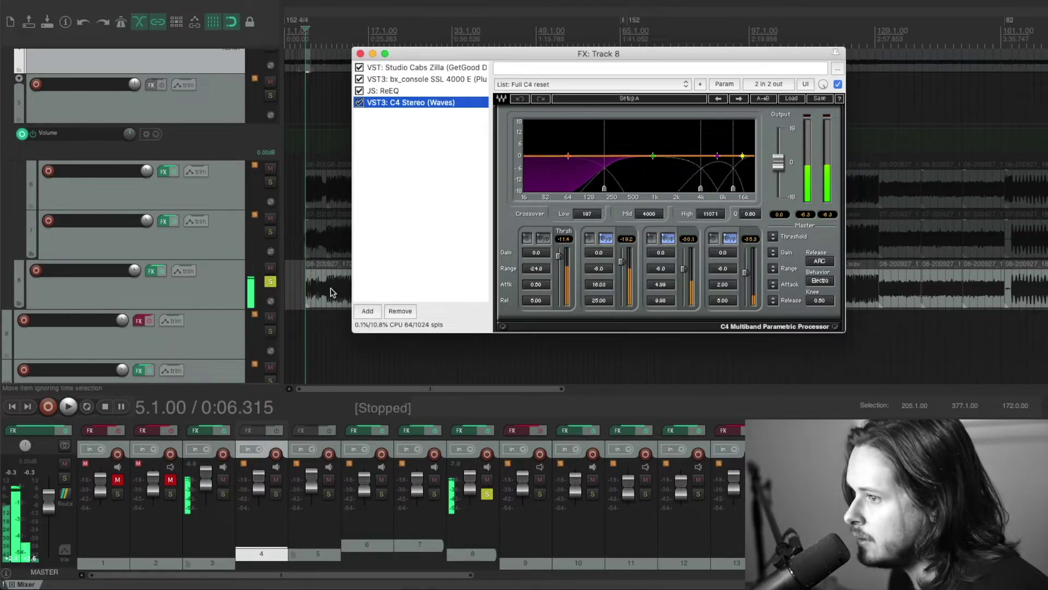
pyautogui.click(330, 292)
pyautogui.press('space')
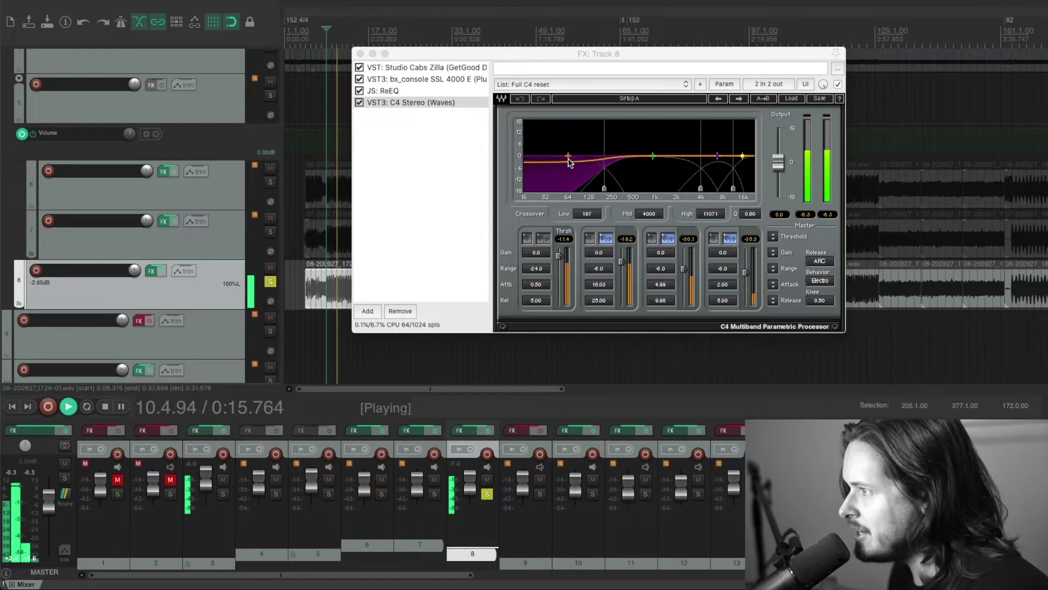
pyautogui.press('space')
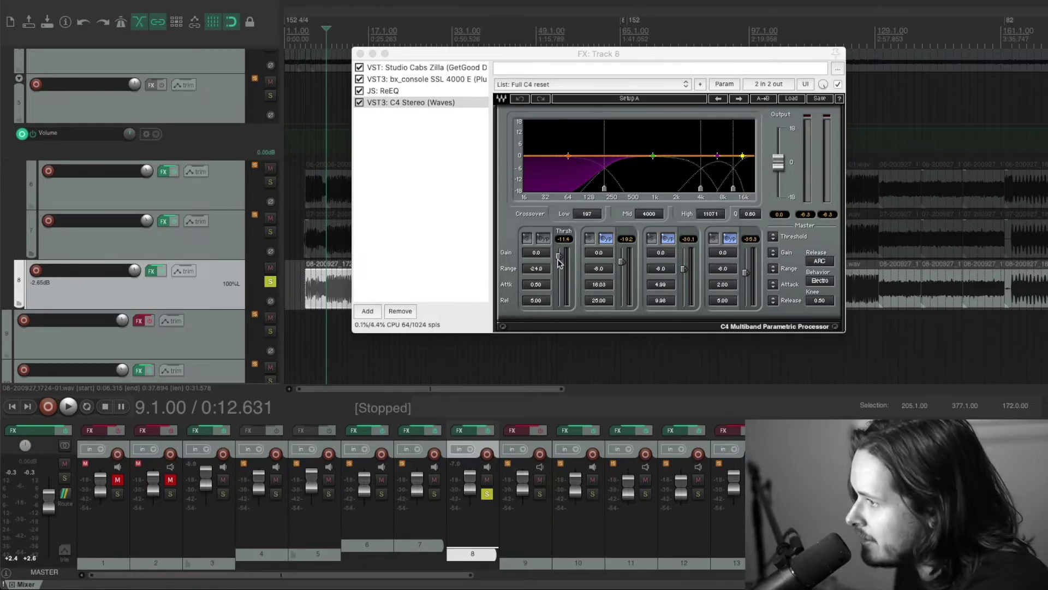
# - Set C4 Stereo's low-band threshold to -9.2, close track 8's FX window and briefly play the track
pyautogui.press('space')
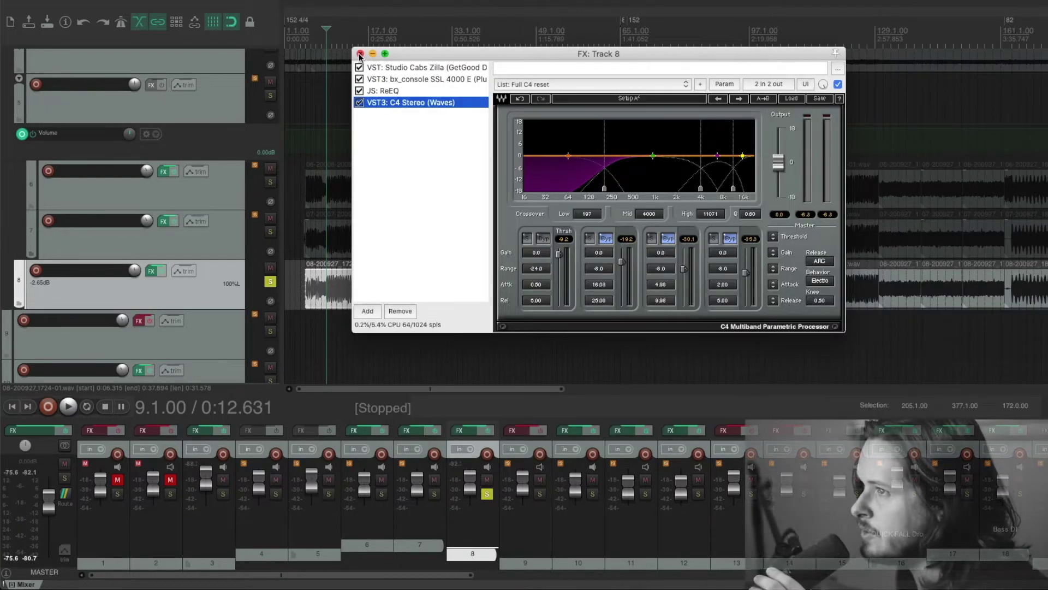
pyautogui.click(359, 53)
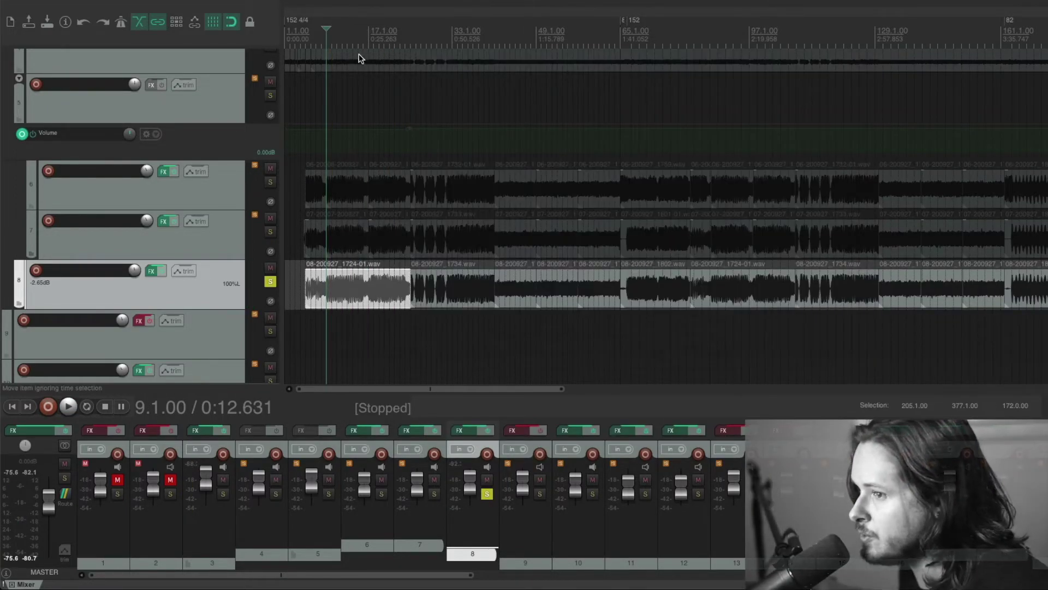
pyautogui.press('space')
pyautogui.press('space')
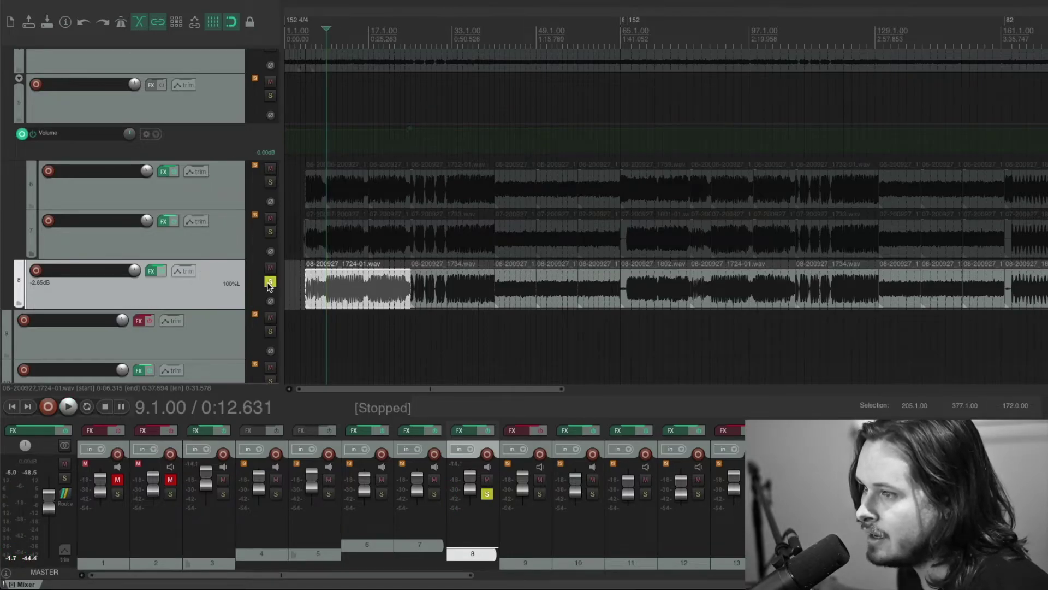
# - Unsolo track 8 and audition tracks 7 and 6 soloed one at a time, leaving both unsoloed
pyautogui.click(270, 281)
pyautogui.press('space')
pyautogui.click(270, 231)
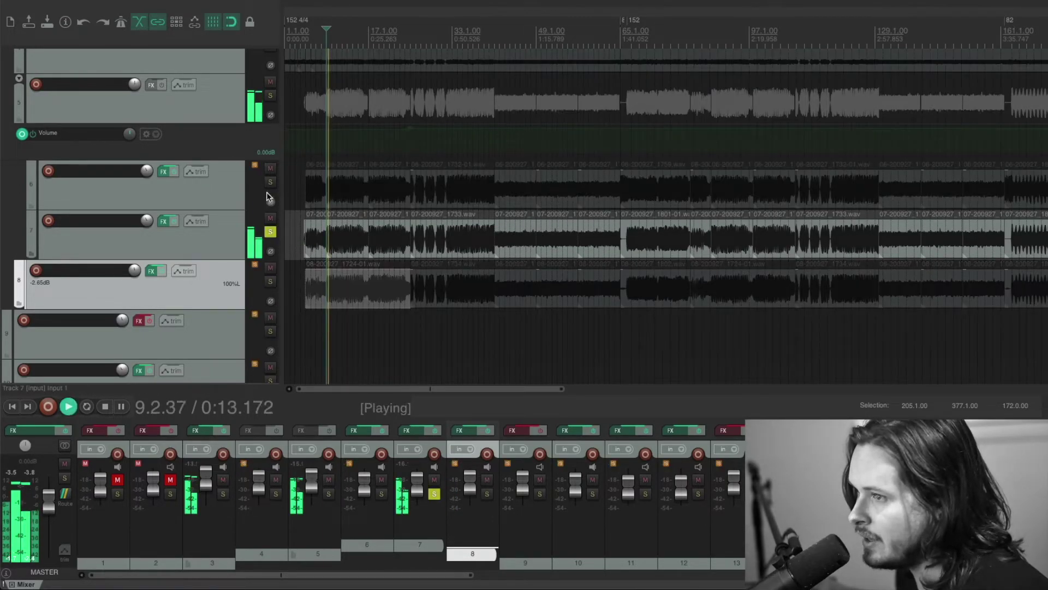
pyautogui.click(271, 182)
pyautogui.click(270, 232)
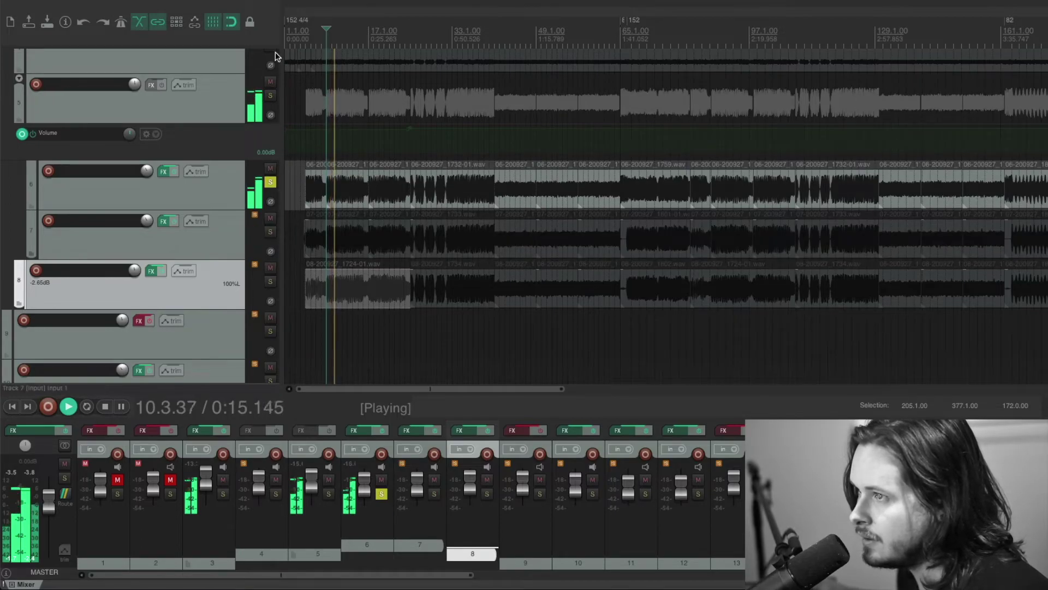
pyautogui.click(275, 52)
pyautogui.click(271, 182)
pyautogui.press('space')
# - Audition track 4 soloed for a moment, then stop playback and clear its solo
pyautogui.scroll(3, 273, 142)
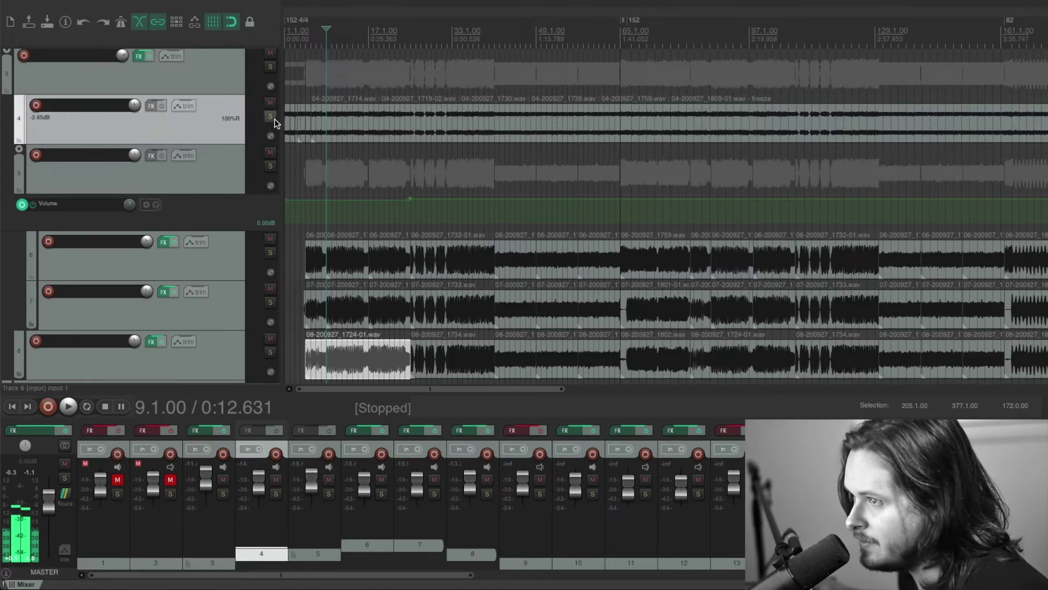
pyautogui.click(272, 118)
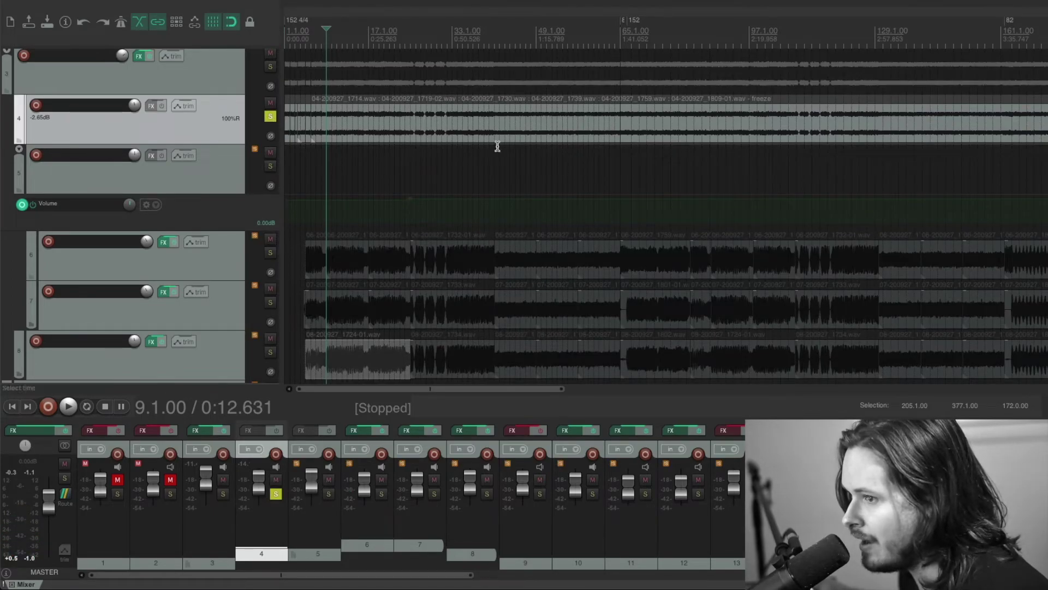
pyautogui.press('space')
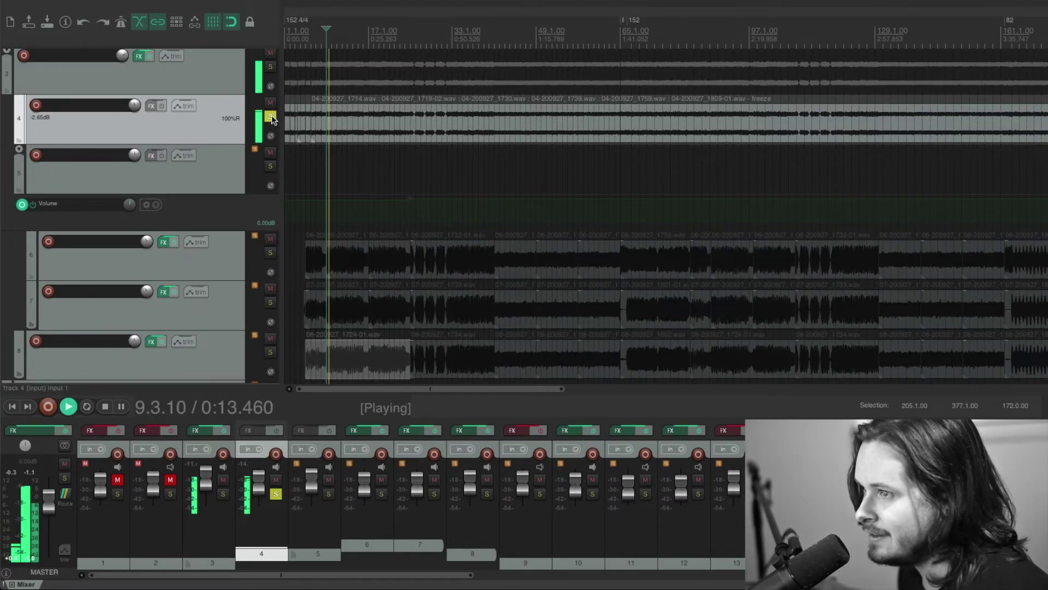
pyautogui.press('space')
pyautogui.click(271, 116)
# - Select tracks 6, 7 and 8 one after another to point them out
pyautogui.click(210, 257)
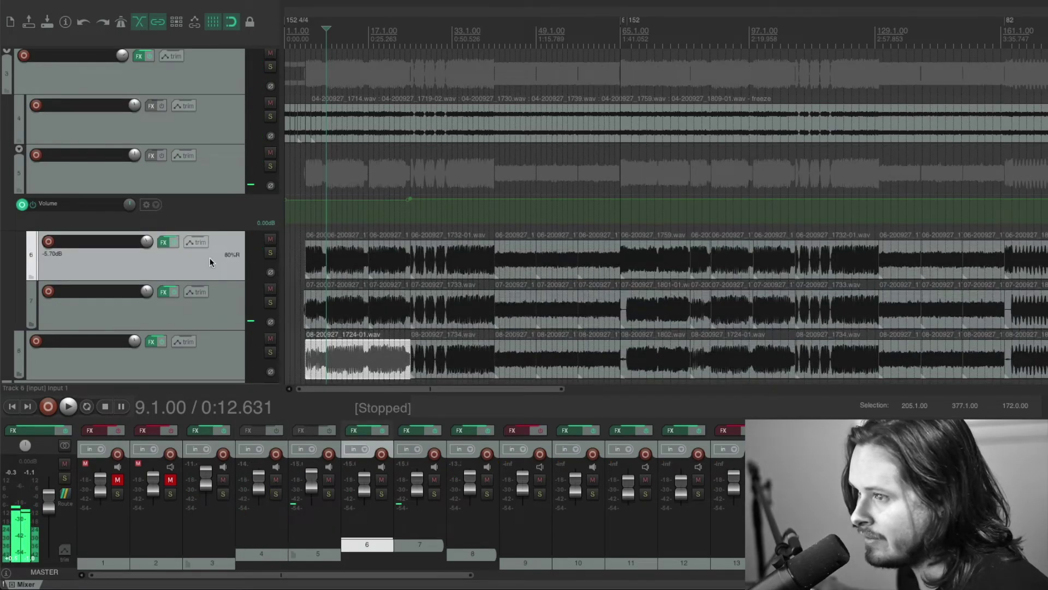
pyautogui.click(217, 303)
pyautogui.click(215, 346)
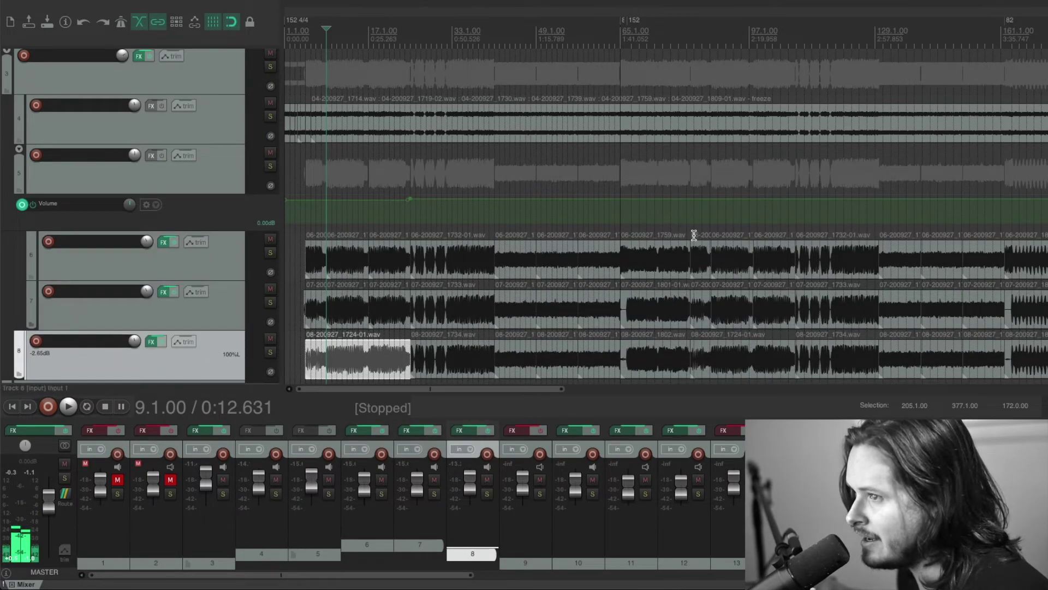
# - Solo track 8 and play it with the SSL console, ReEQ and C4 Stereo bypassed, leaving only the cabinet simulation active
pyautogui.scroll(2, 666, 219)
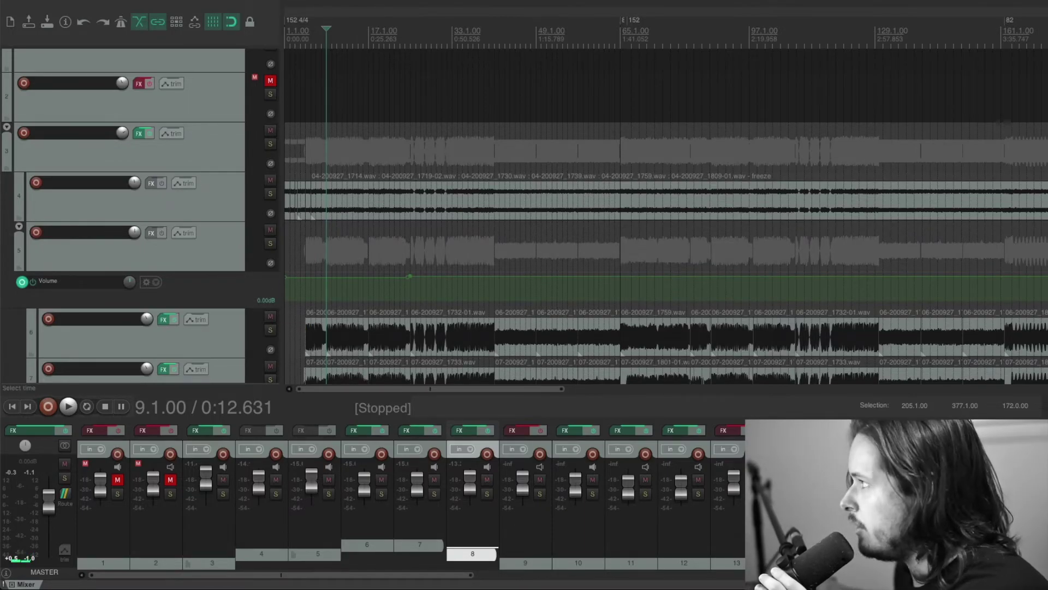
pyautogui.scroll(-1, 271, 243)
pyautogui.scroll(-3, 236, 220)
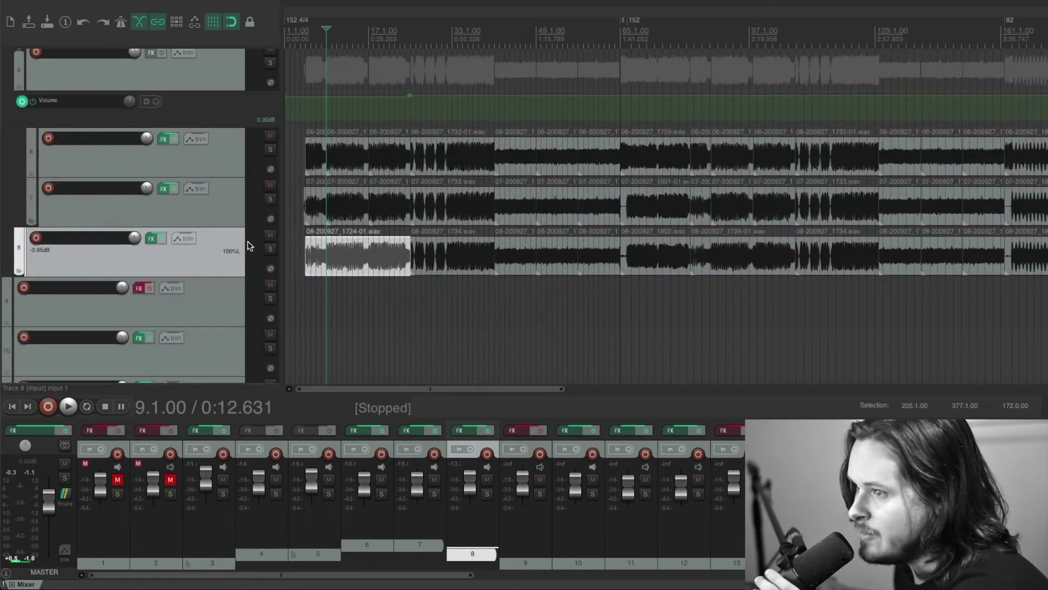
pyautogui.click(271, 249)
pyautogui.click(153, 238)
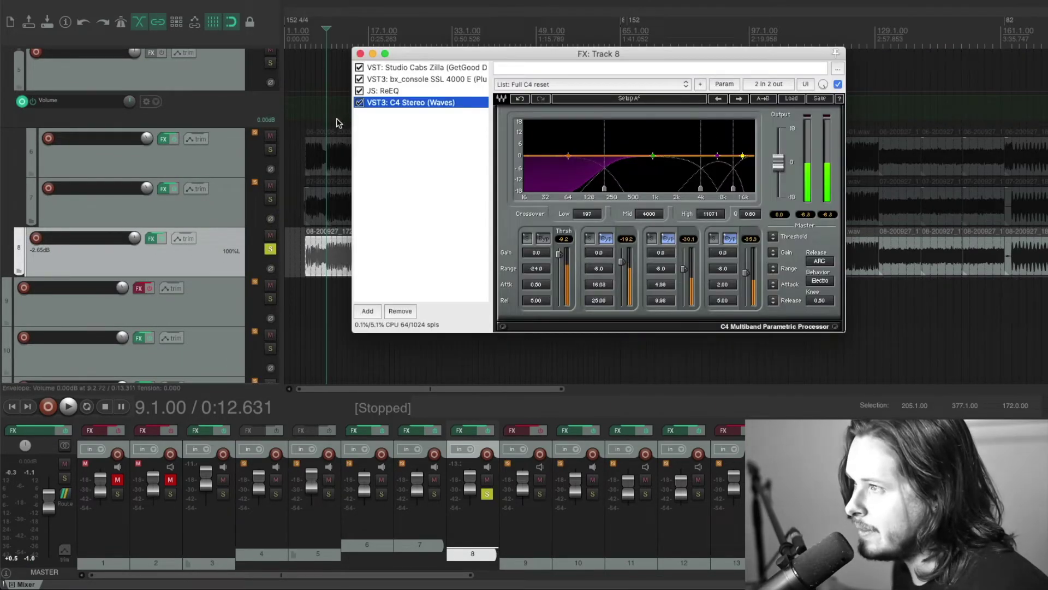
pyautogui.click(360, 79)
pyautogui.press('space')
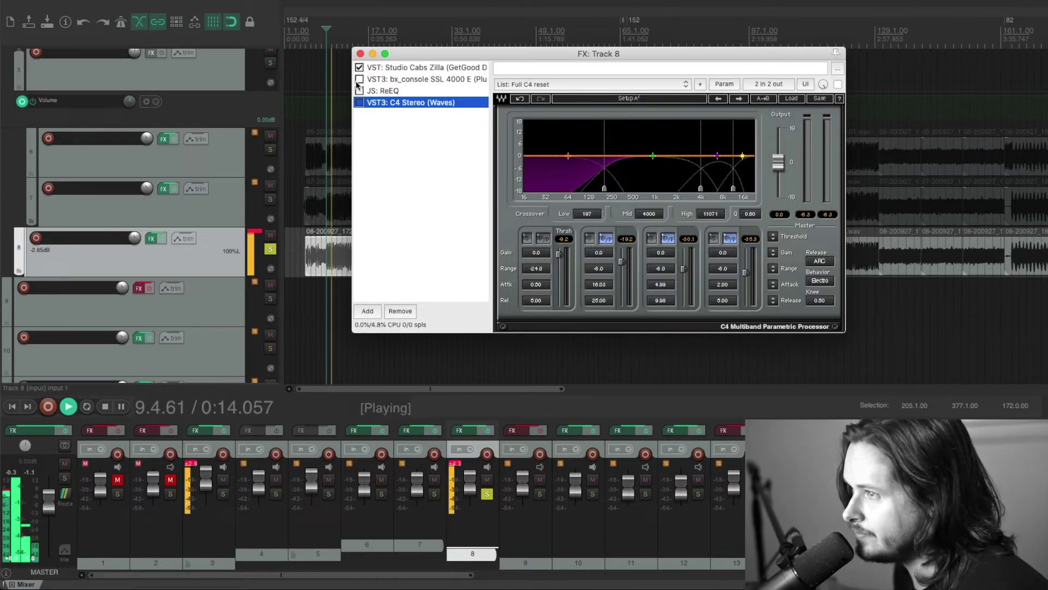
pyautogui.press('space')
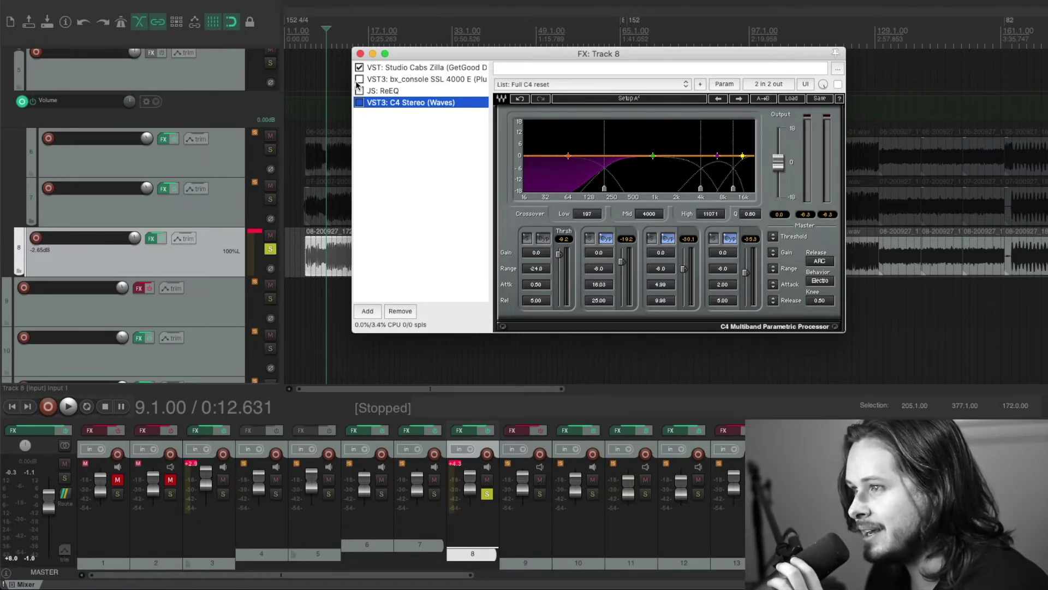
# - Re-enable the three bypassed effects on track 8, play it for comparison, close its FX window and clear the solo
pyautogui.click(358, 81)
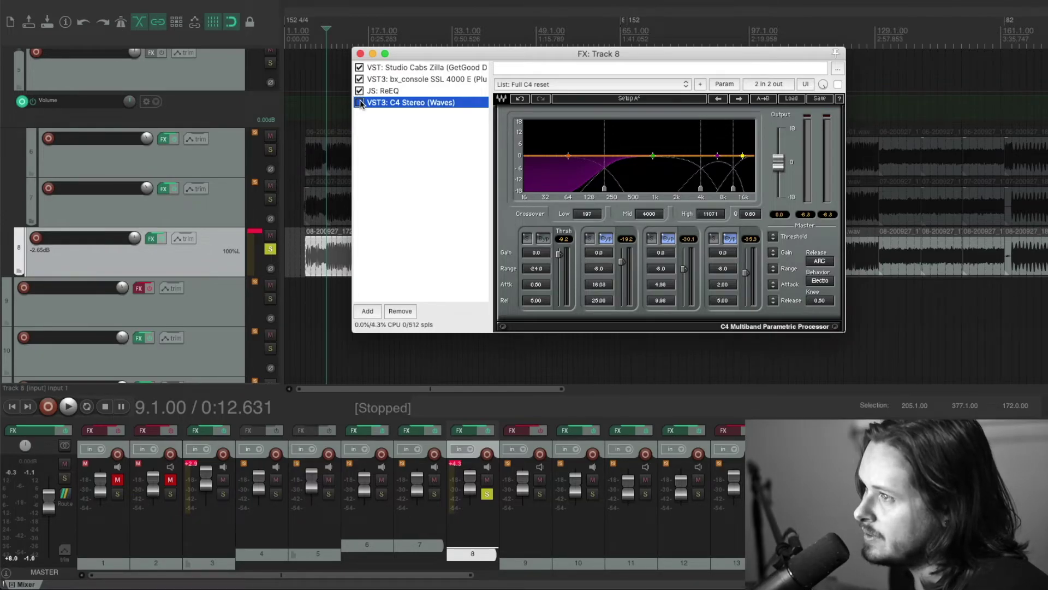
pyautogui.press('space')
pyautogui.click(364, 90)
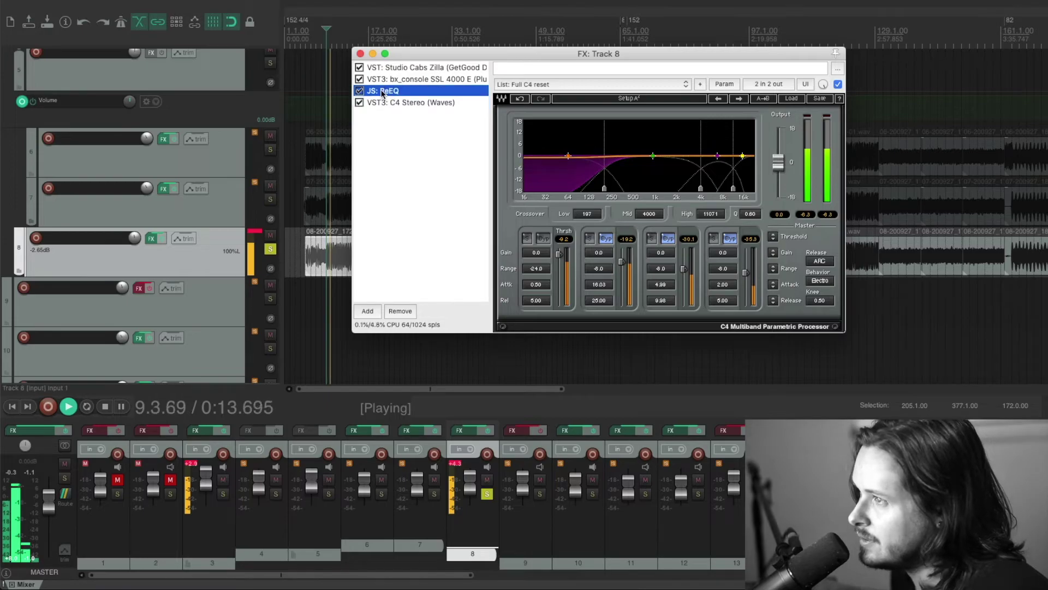
pyautogui.click(360, 54)
pyautogui.press('space')
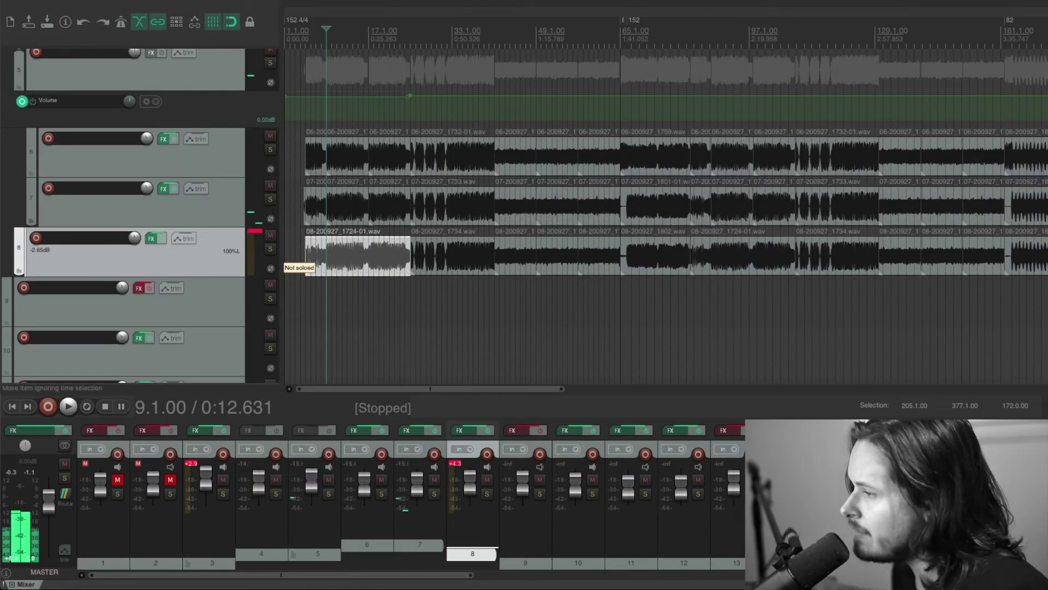
# - Open the FX chain of folder track 3 and inspect the bands of its ReEQ
pyautogui.scroll(6, 495, 113)
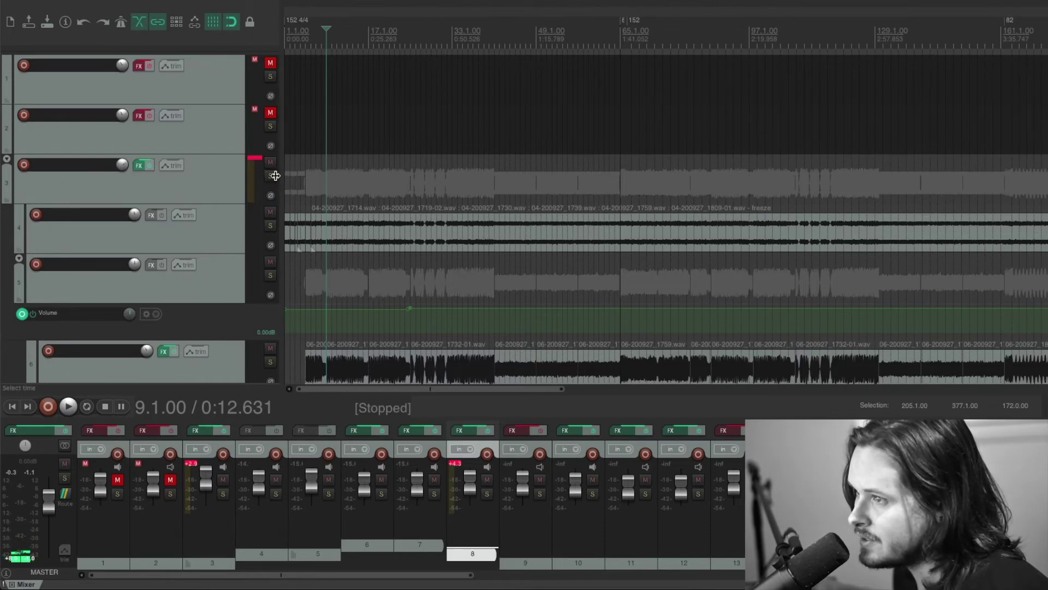
pyautogui.click(136, 166)
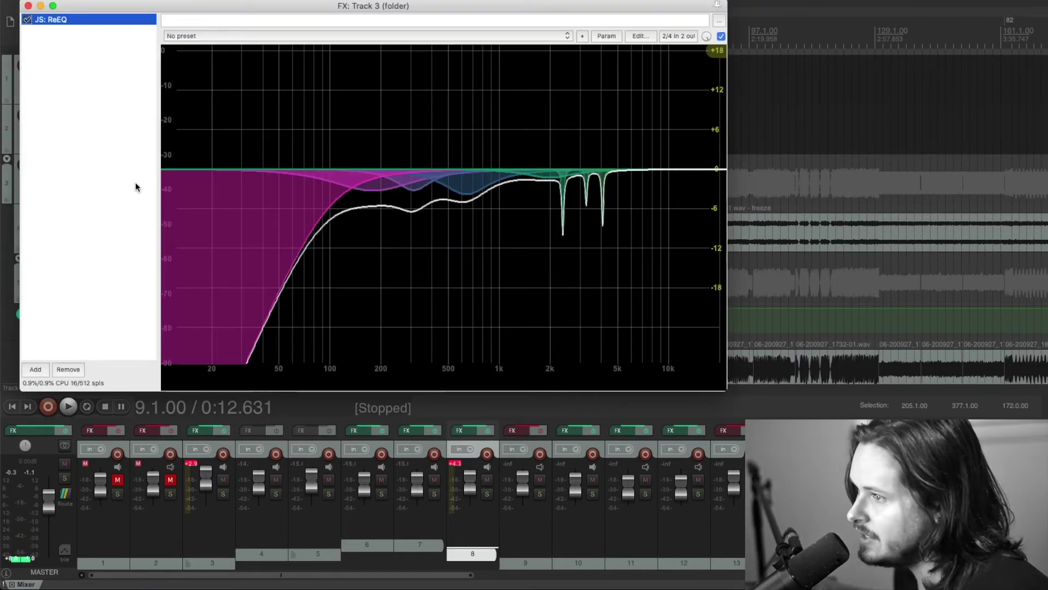
pyautogui.click(121, 185)
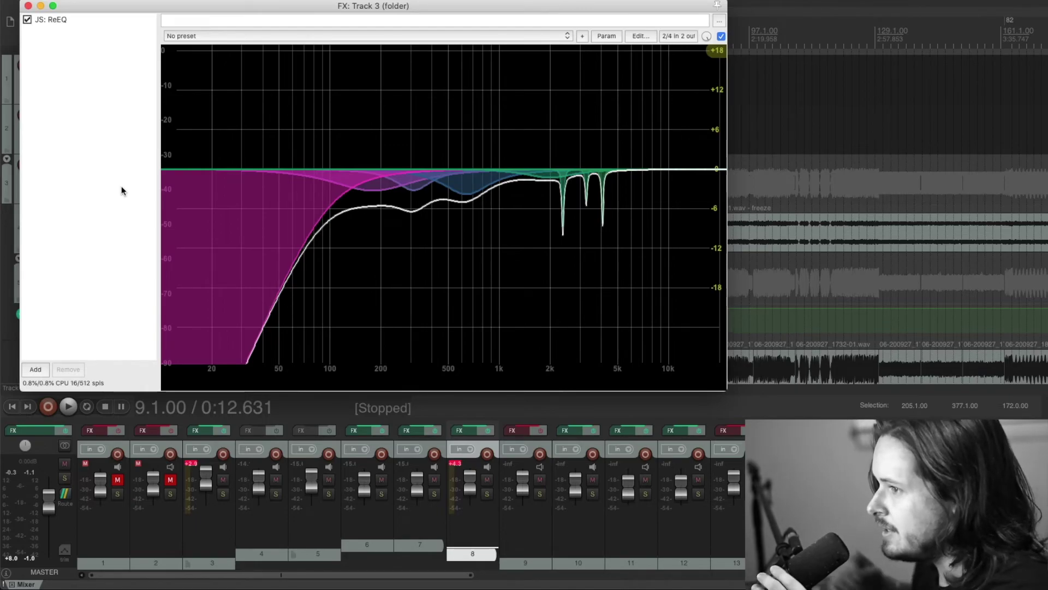
pyautogui.moveTo(180, 200)
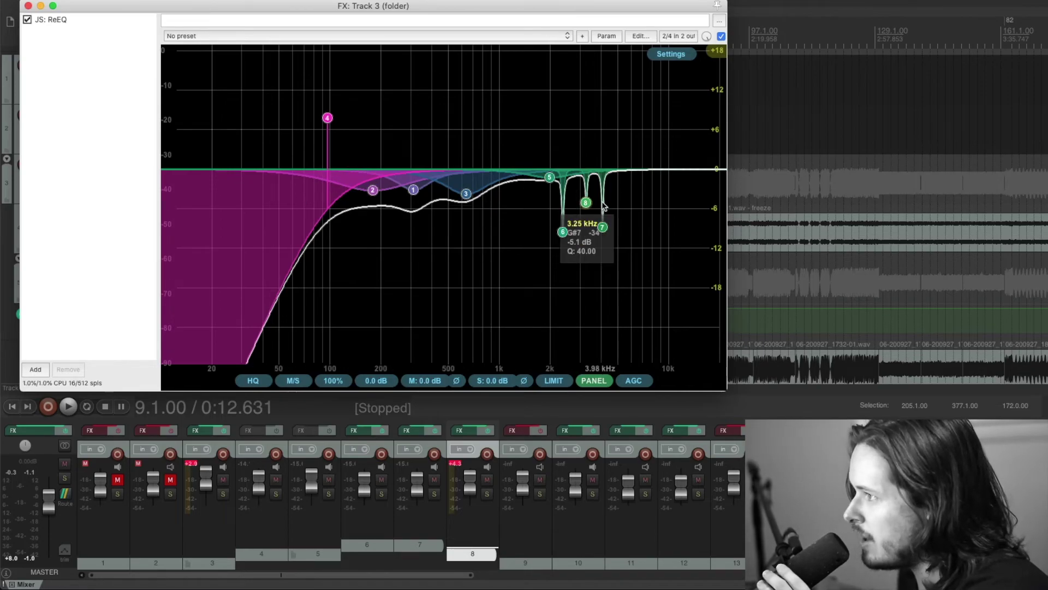
# - Solo folder track 3 and play it, positioning its FX window so the whole ReEQ curve is visible
pyautogui.moveTo(99, 10); pyautogui.dragTo(531, 51)
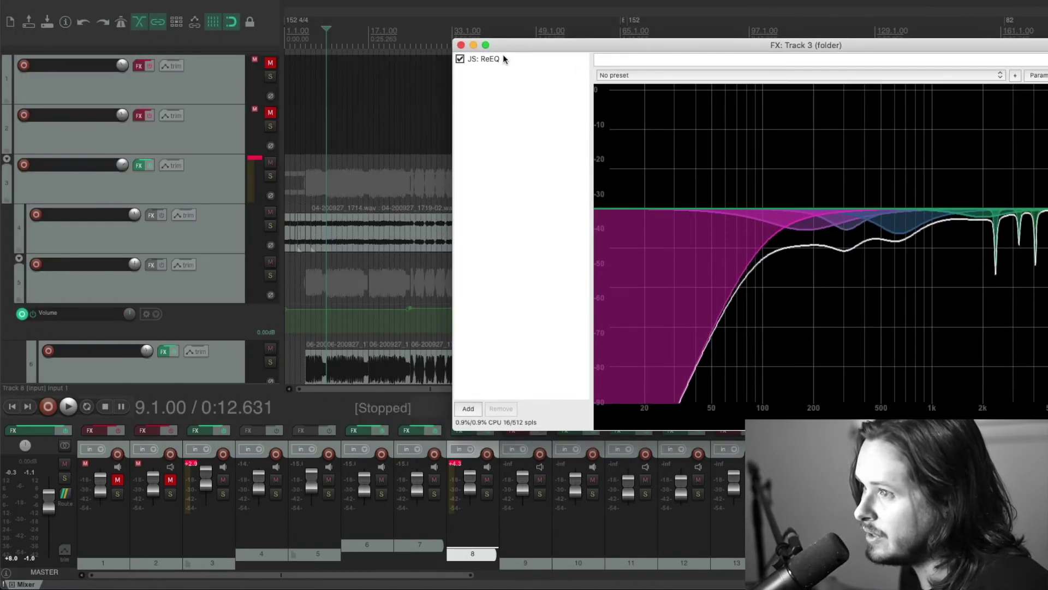
pyautogui.click(270, 175)
pyautogui.press('space')
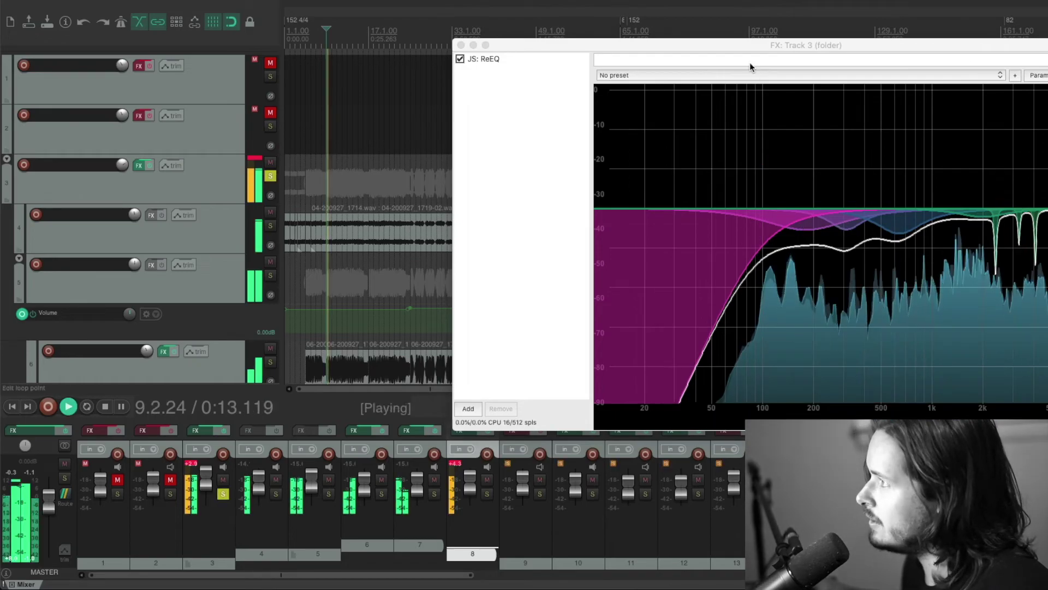
pyautogui.moveTo(758, 44); pyautogui.dragTo(534, 37)
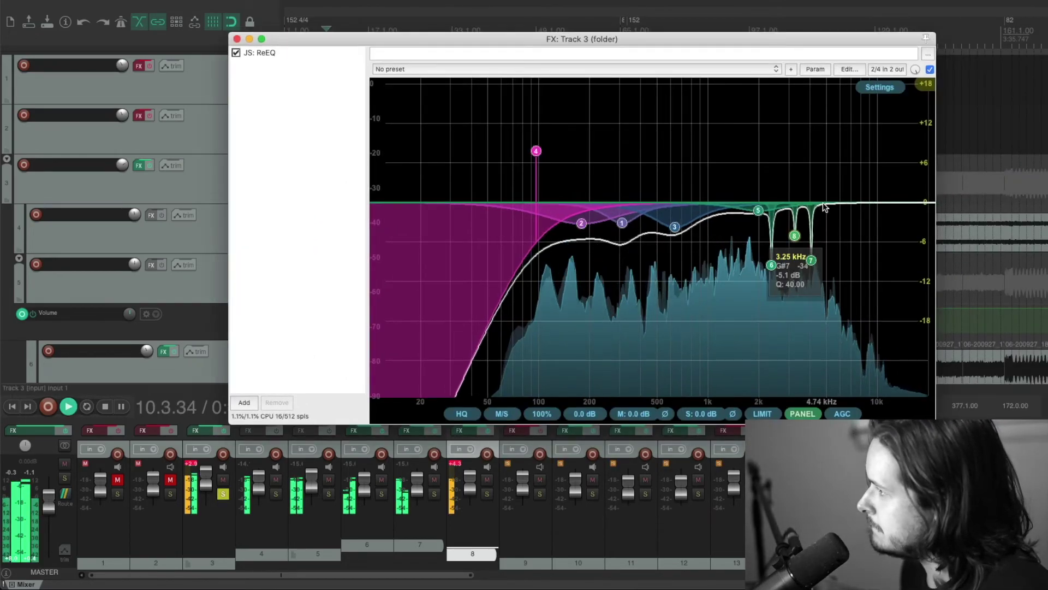
# - Add a narrow peak cut to folder track 3's ReEQ at 2.86 kHz with -10.29 dB gain and a Q of 26.52
pyautogui.doubleClick(824, 207)
pyautogui.moveTo(707, 354); pyautogui.dragTo(706, 329)
pyautogui.moveTo(653, 358); pyautogui.dragTo(601, 377)
pyautogui.moveTo(719, 356); pyautogui.dragTo(716, 342)
pyautogui.moveTo(664, 363); pyautogui.dragTo(637, 432)
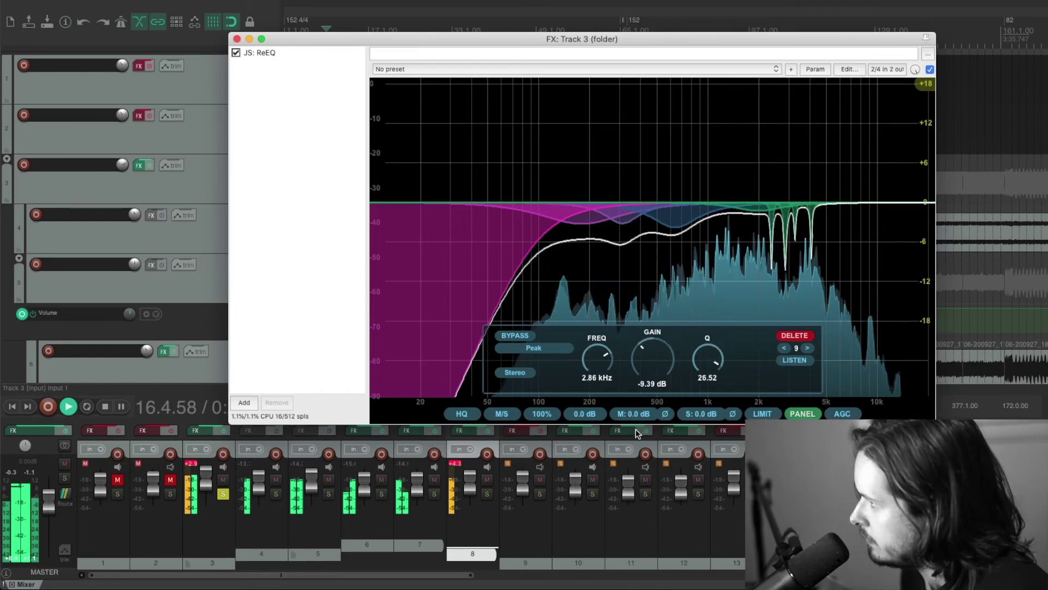
pyautogui.moveTo(636, 434); pyautogui.dragTo(637, 436)
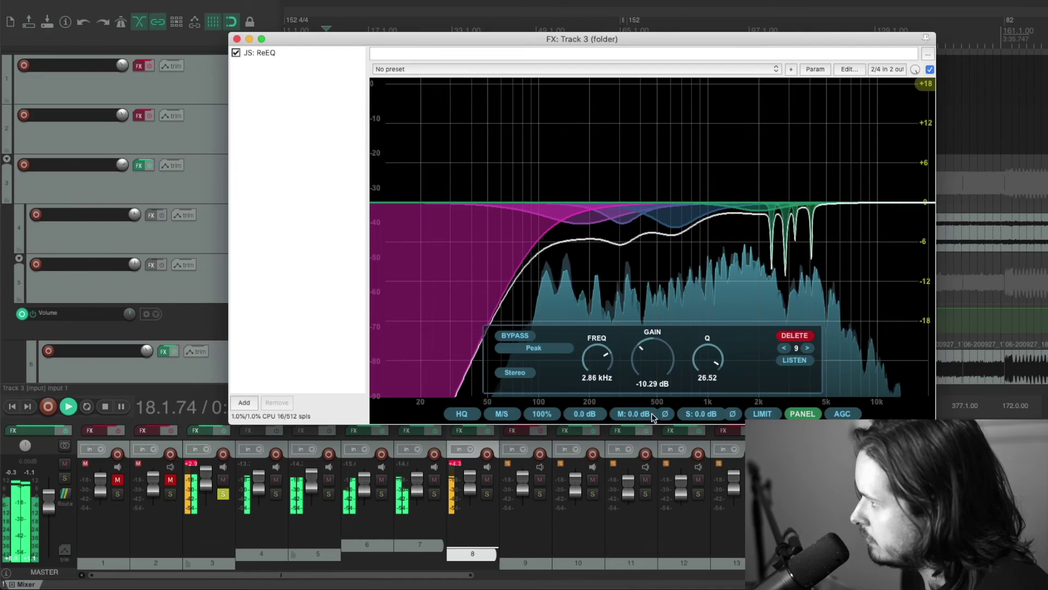
# - Deepen the broad band 5 cut in folder track 3's ReEQ, shift it slightly higher in frequency, and stop playback
pyautogui.moveTo(765, 198)
pyautogui.moveTo(758, 217); pyautogui.dragTo(770, 228)
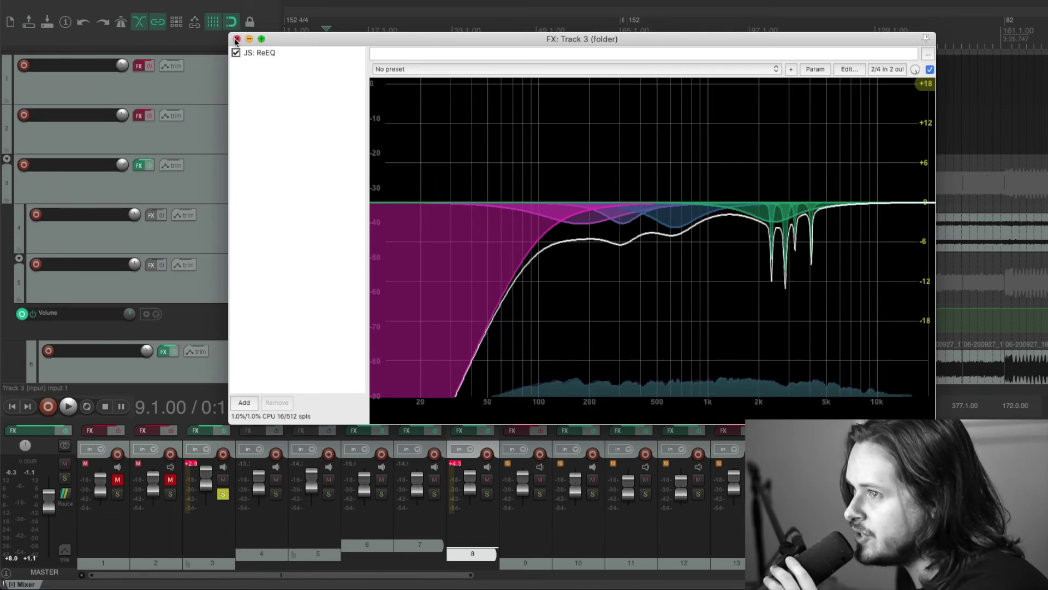
pyautogui.moveTo(777, 199)
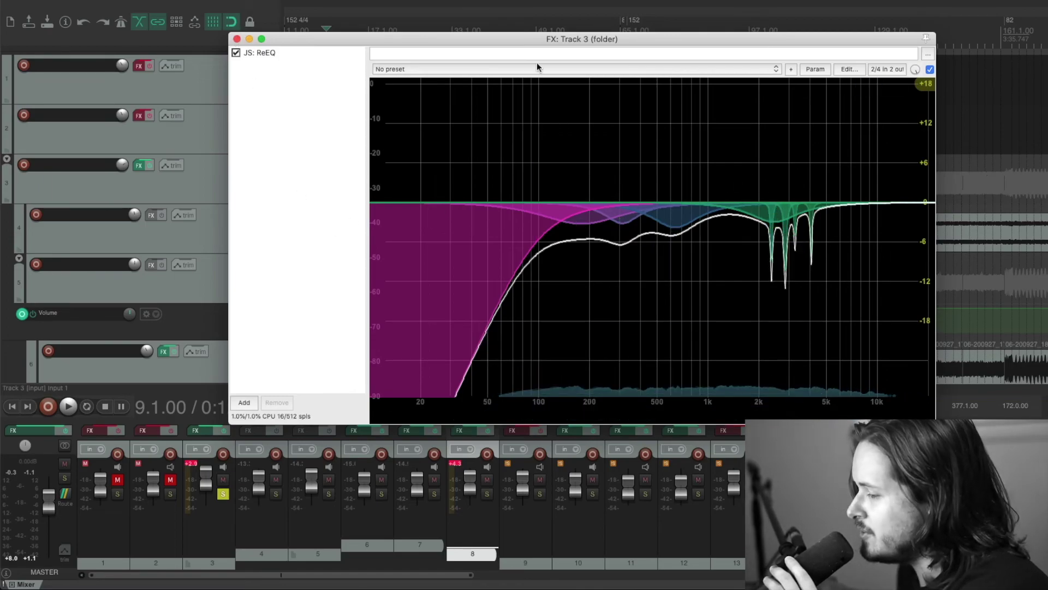